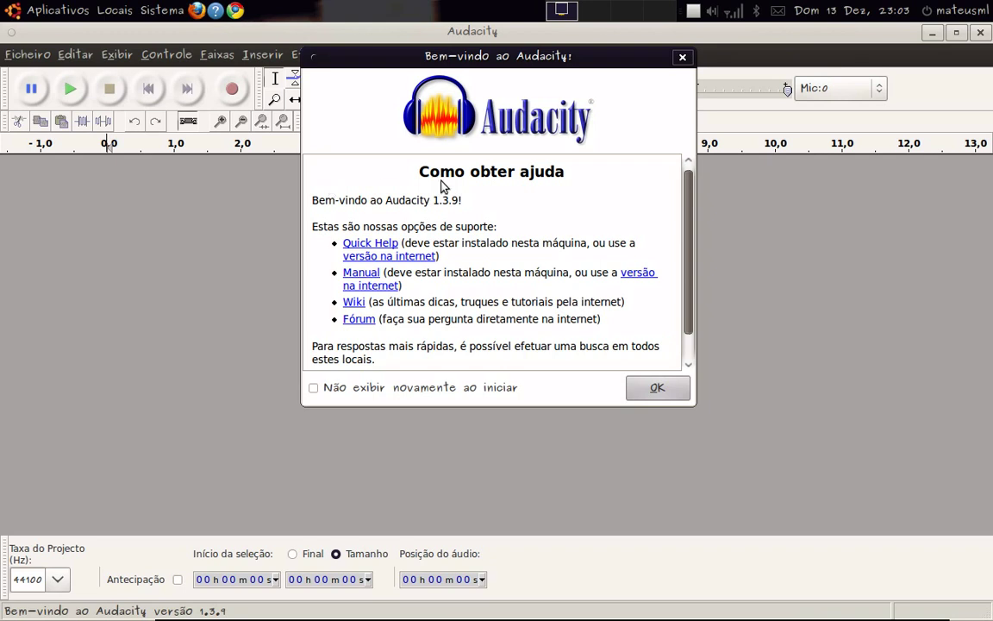
# - Dismiss the welcome window and open the recent file 01 Baião Goiano.mp3
pyautogui.click(682, 57)
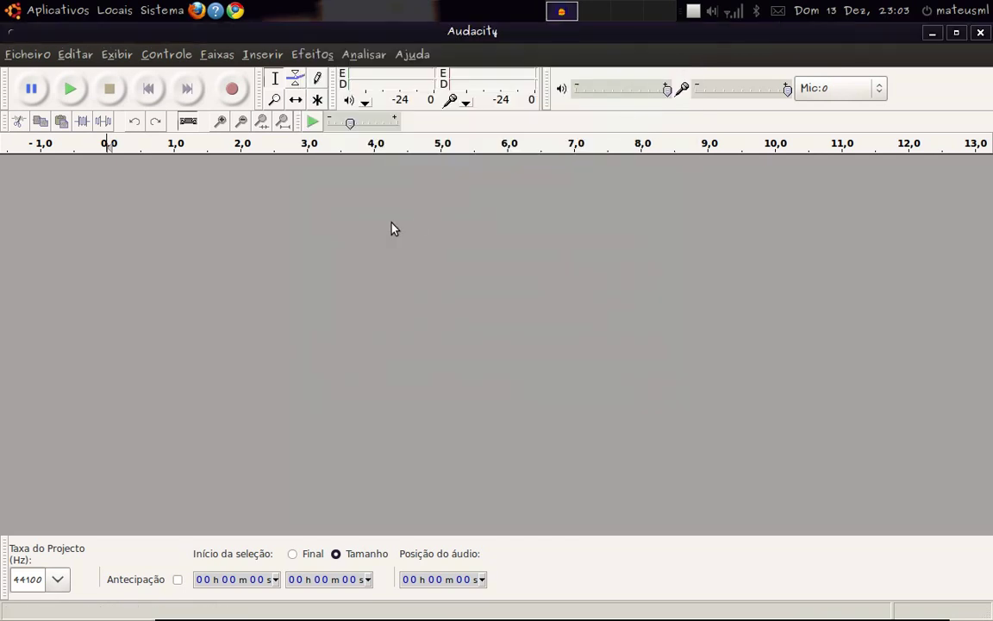
pyautogui.click(27, 54)
pyautogui.moveTo(142, 127)
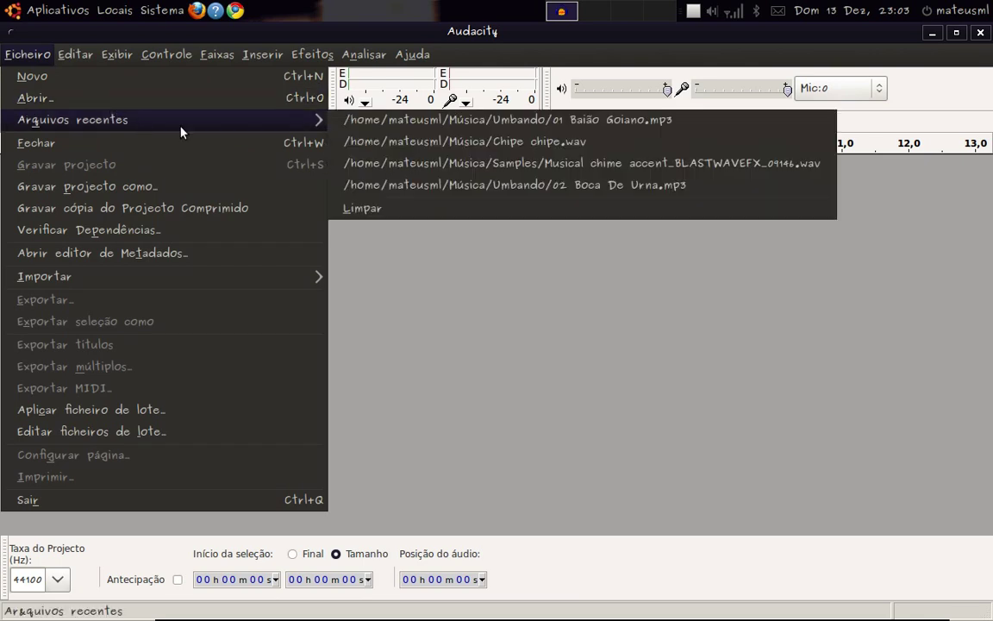
pyautogui.click(452, 126)
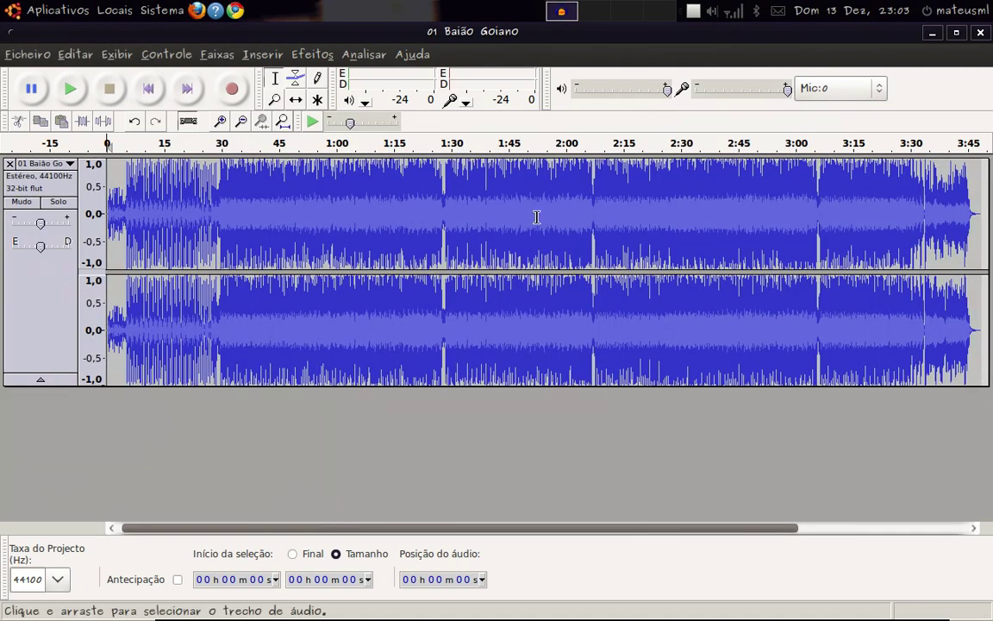
# - Select a passage of about 13 seconds starting at about 38 seconds in the track
pyautogui.moveTo(267, 184); pyautogui.dragTo(305, 185)
pyautogui.keyDown('shift'); pyautogui.click(255, 184); pyautogui.keyUp('shift')
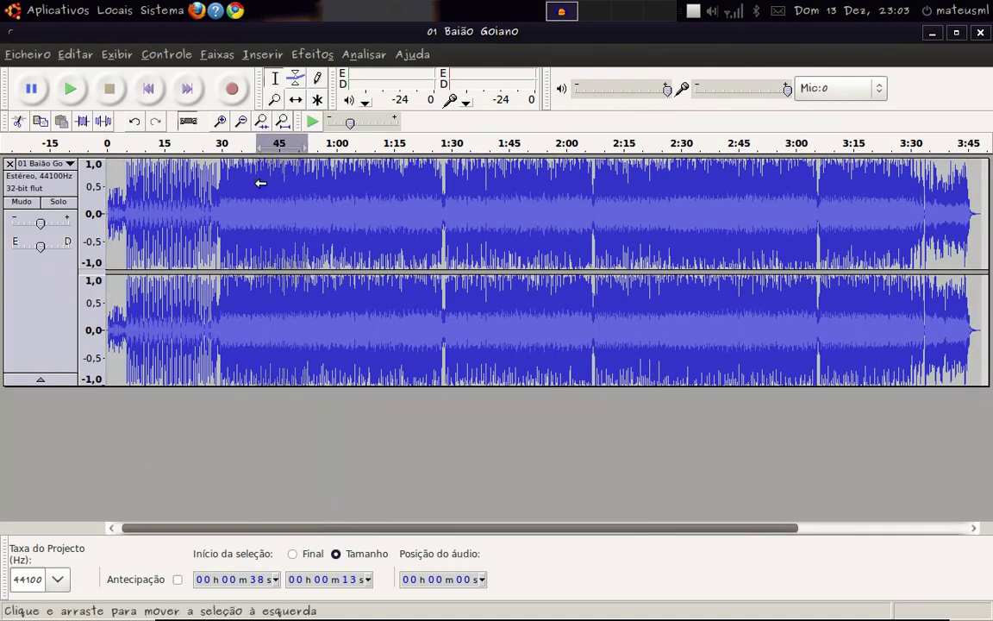
pyautogui.hotkey('ctrl', '1')
pyautogui.hotkey('ctrl', '1')
pyautogui.hotkey('ctrl', '1')
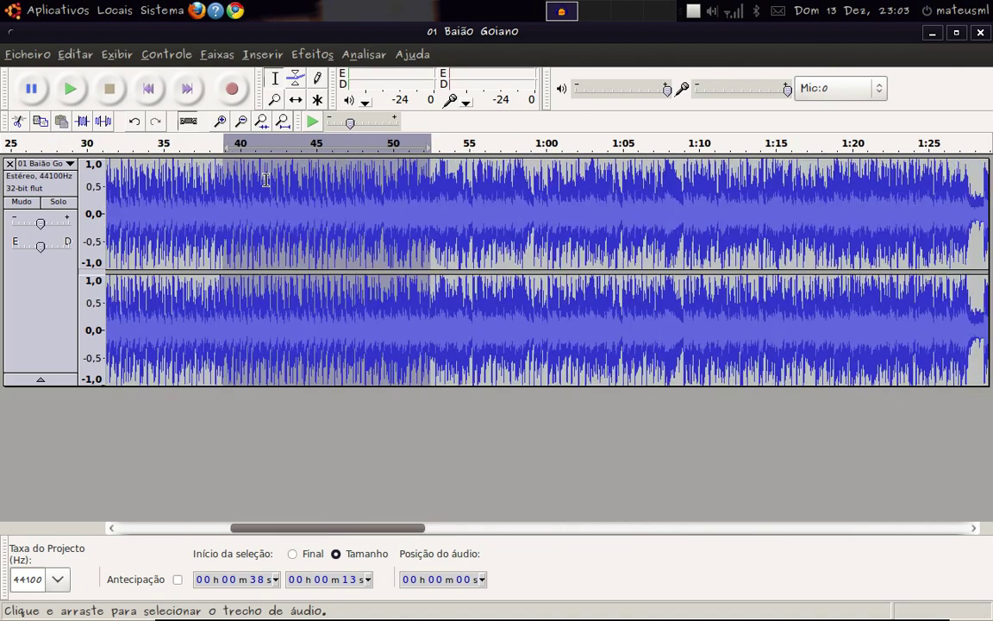
# - Speed up the selected passage with the Alterar velocidade effect
pyautogui.click(312, 55)
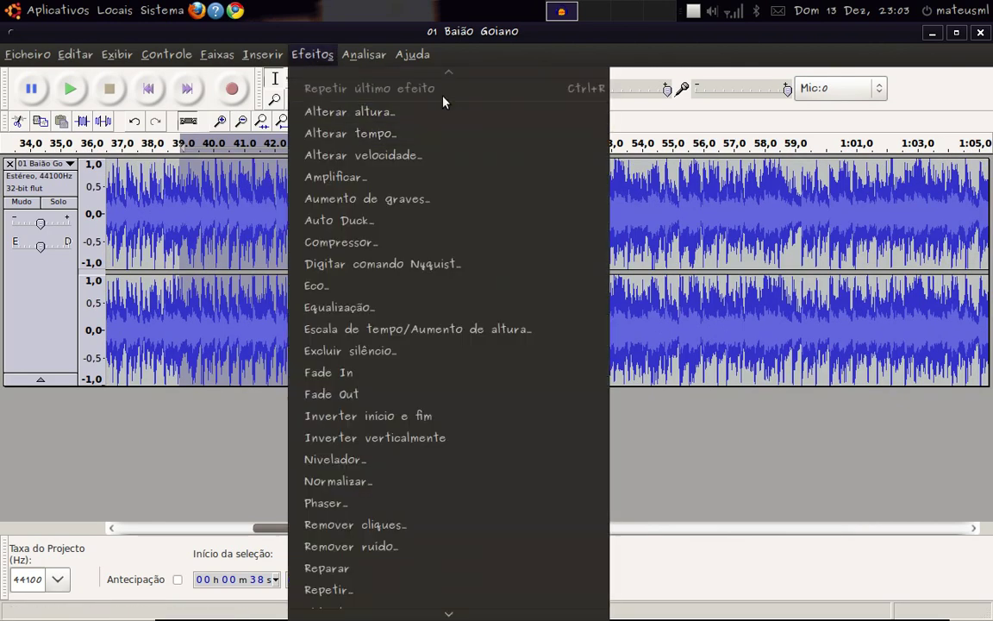
pyautogui.scroll(-2, 457, 406)
pyautogui.moveTo(483, 597)
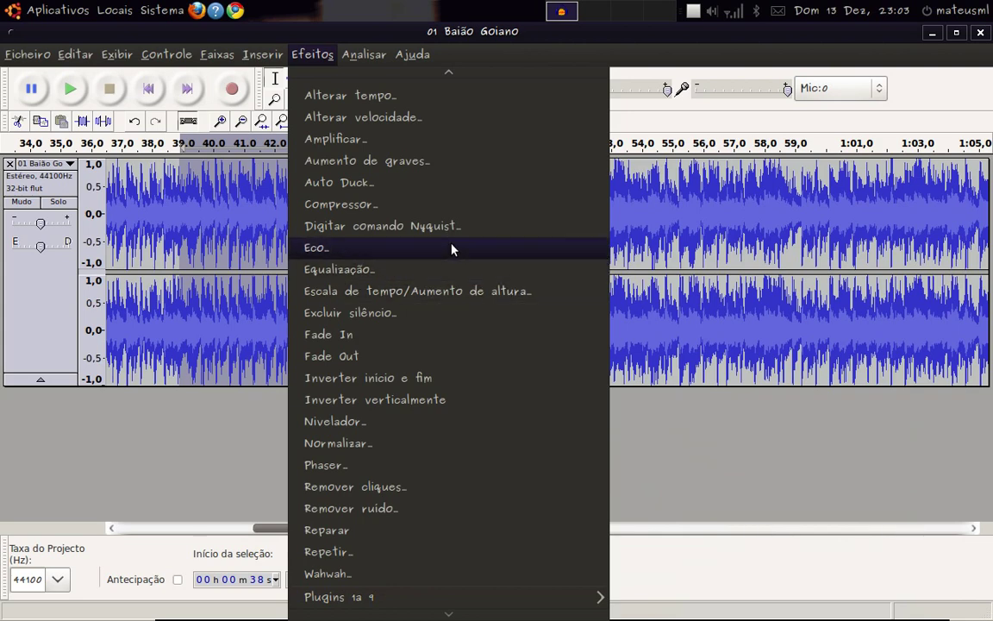
pyautogui.scroll(2, 422, 214)
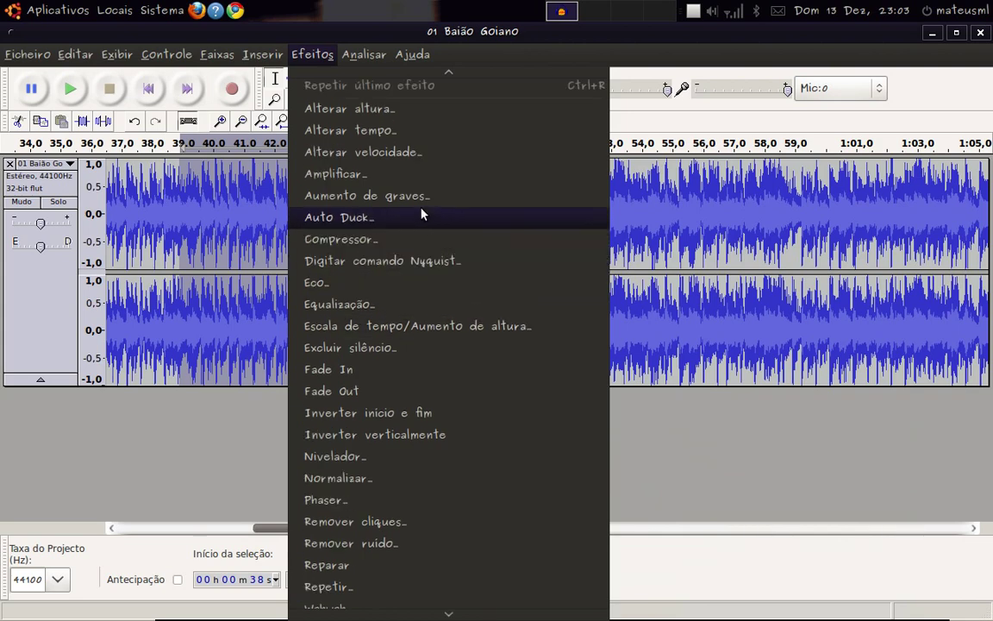
pyautogui.click(425, 163)
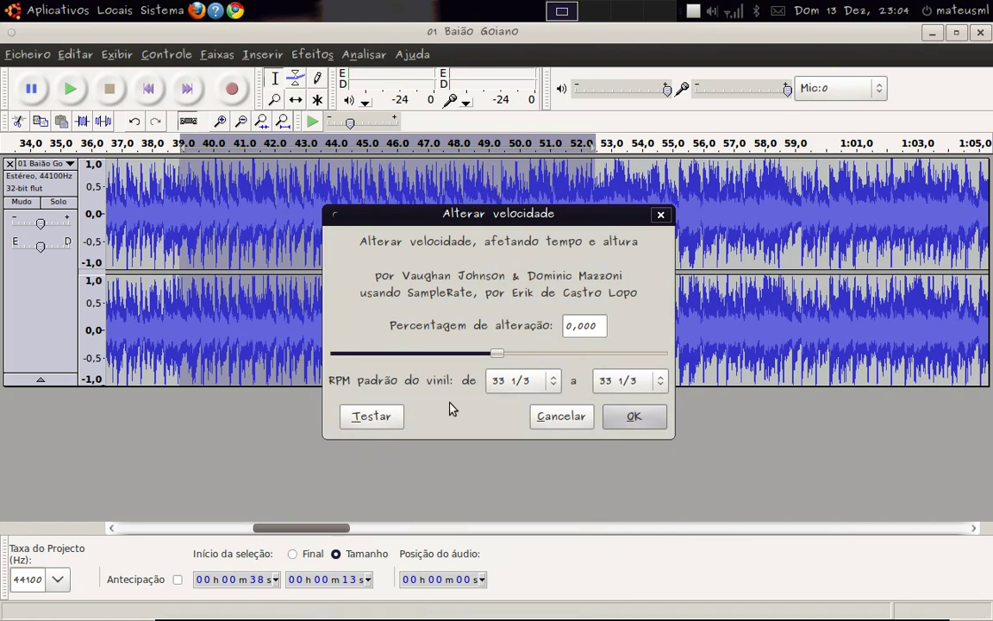
pyautogui.moveTo(500, 360); pyautogui.dragTo(534, 353)
pyautogui.click(633, 416)
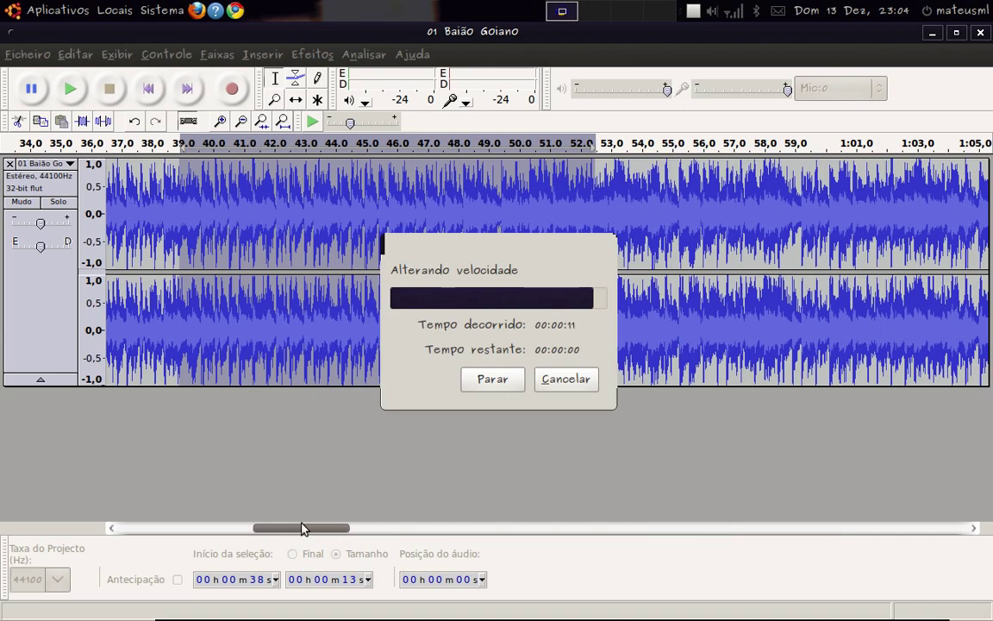
# - Play the track briefly from about 36 seconds, just before the sped-up passage, and undo the speed change
pyautogui.moveTo(303, 529); pyautogui.dragTo(285, 532)
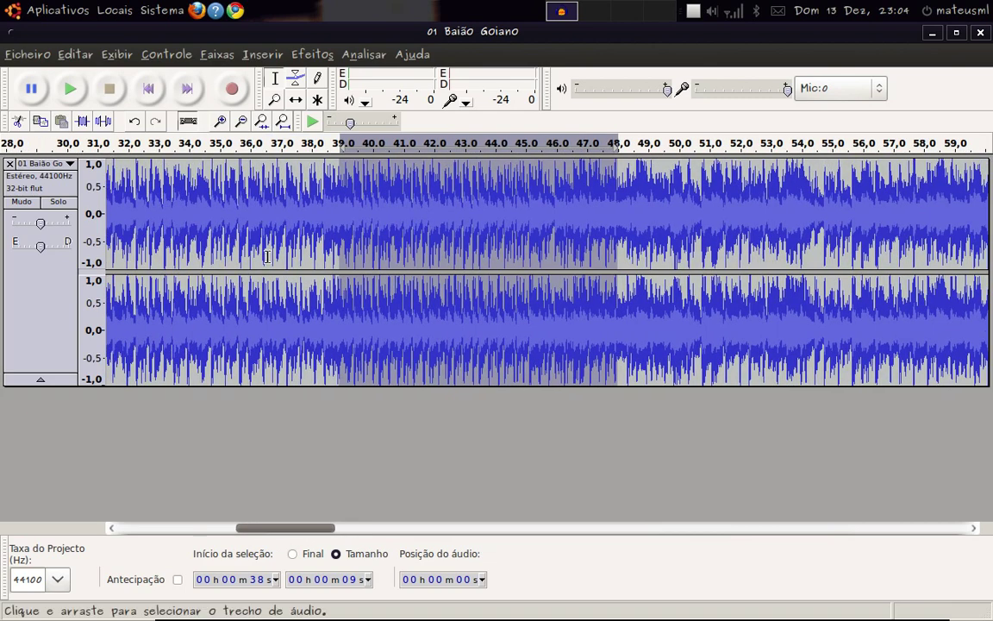
pyautogui.click(265, 168)
pyautogui.press('space')
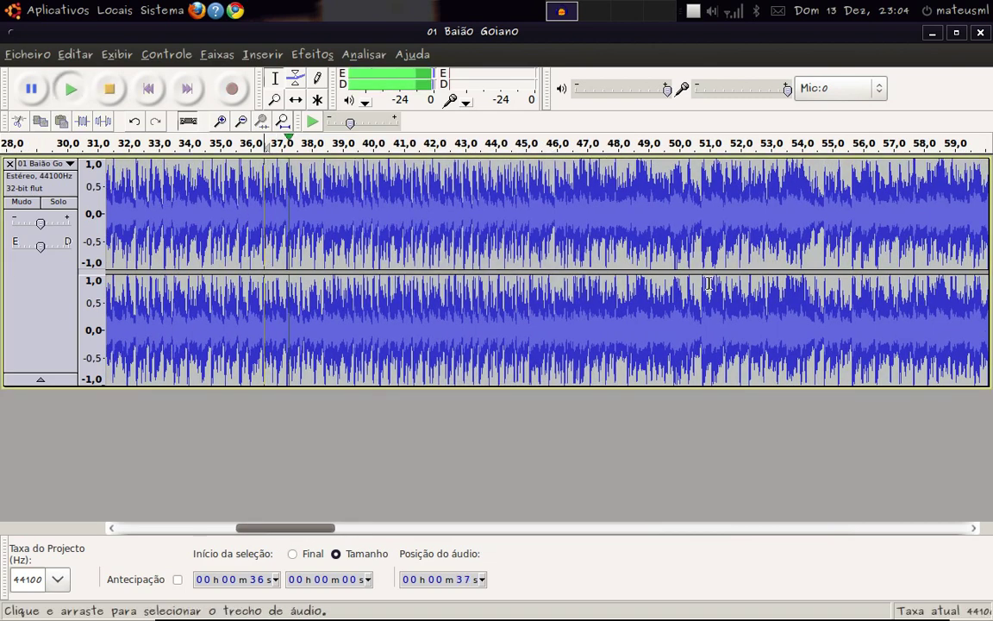
pyautogui.press('space')
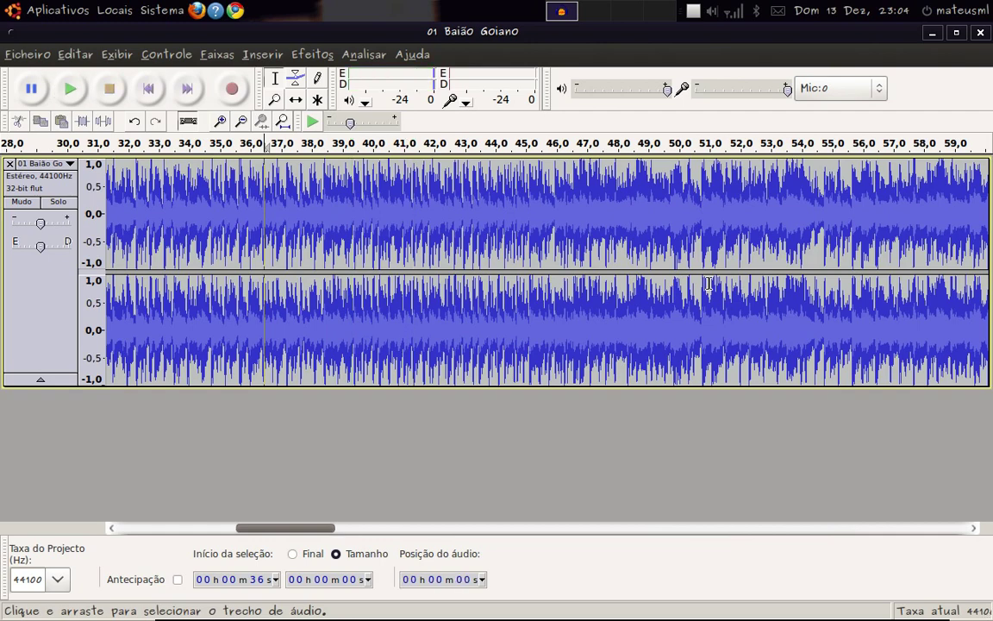
pyautogui.moveTo(755, 224); pyautogui.dragTo(339, 224)
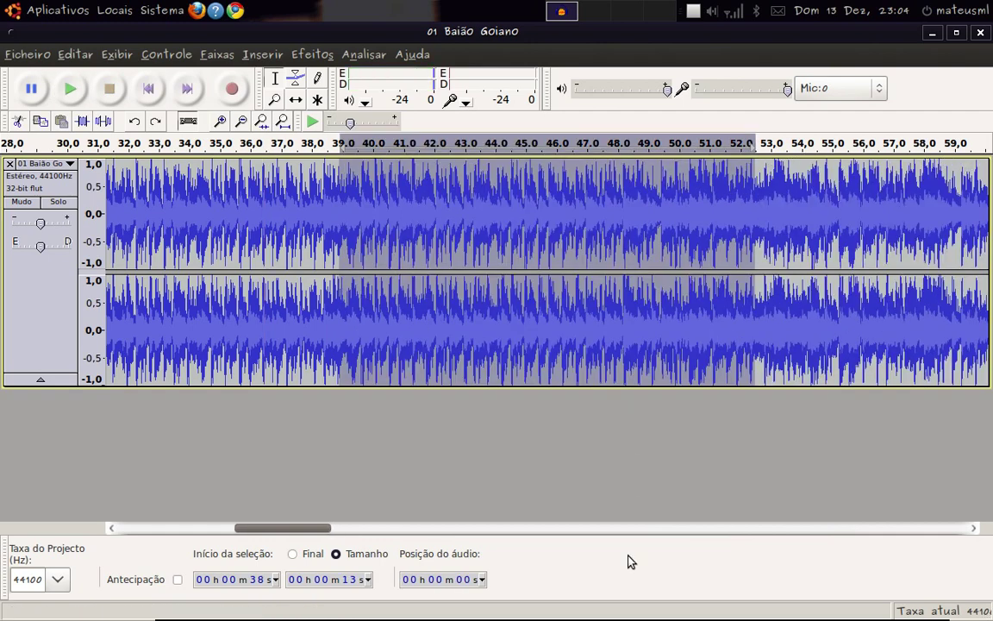
# - Try the Alterar altura effect on the selection, raising the pitch to D and then to a 52,514 percent change
pyautogui.click(295, 52)
pyautogui.moveTo(424, 55)
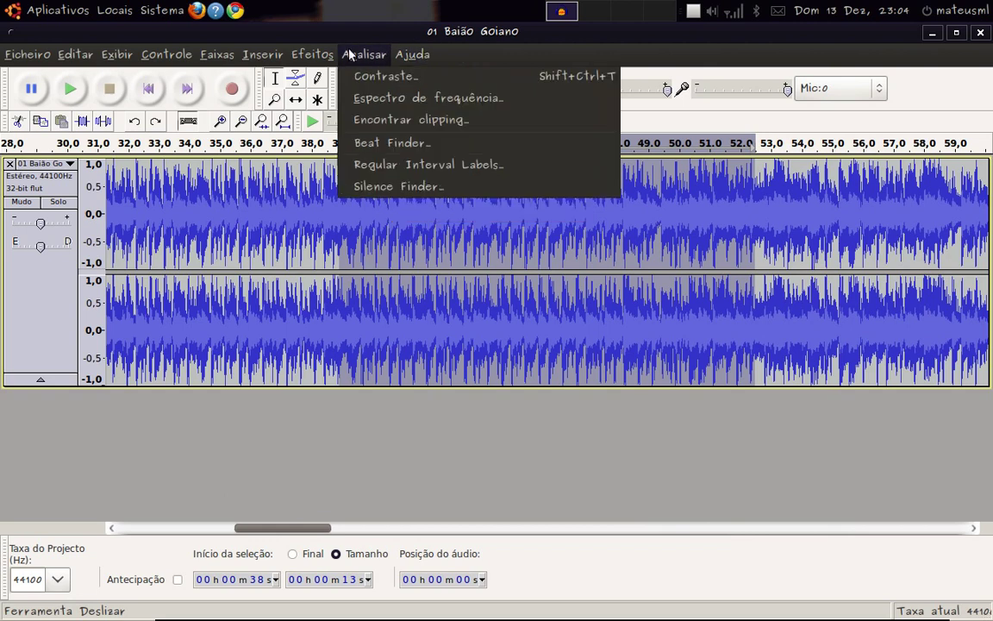
pyautogui.moveTo(312, 53)
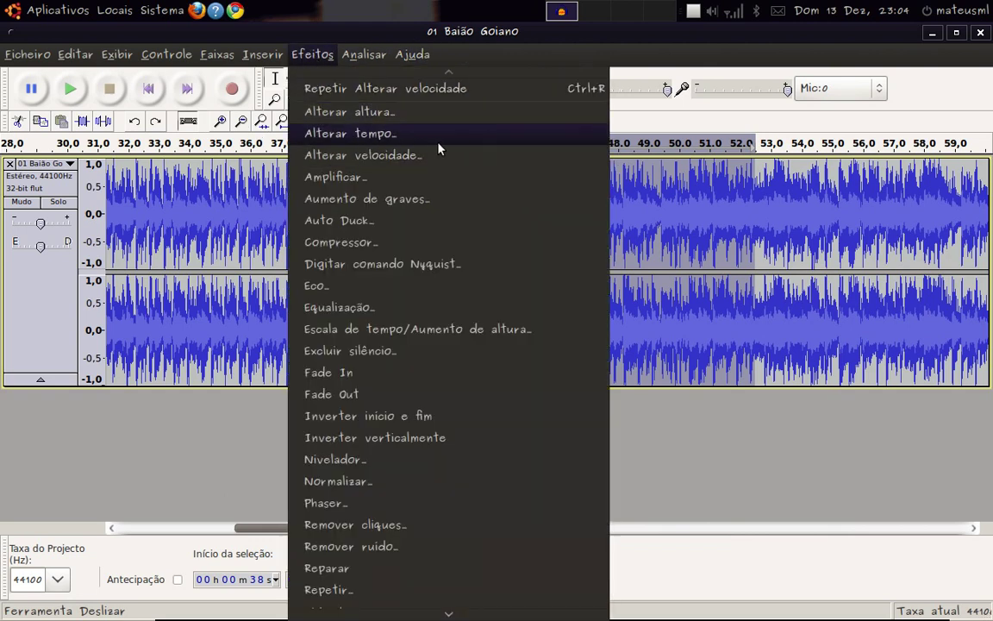
pyautogui.click(412, 114)
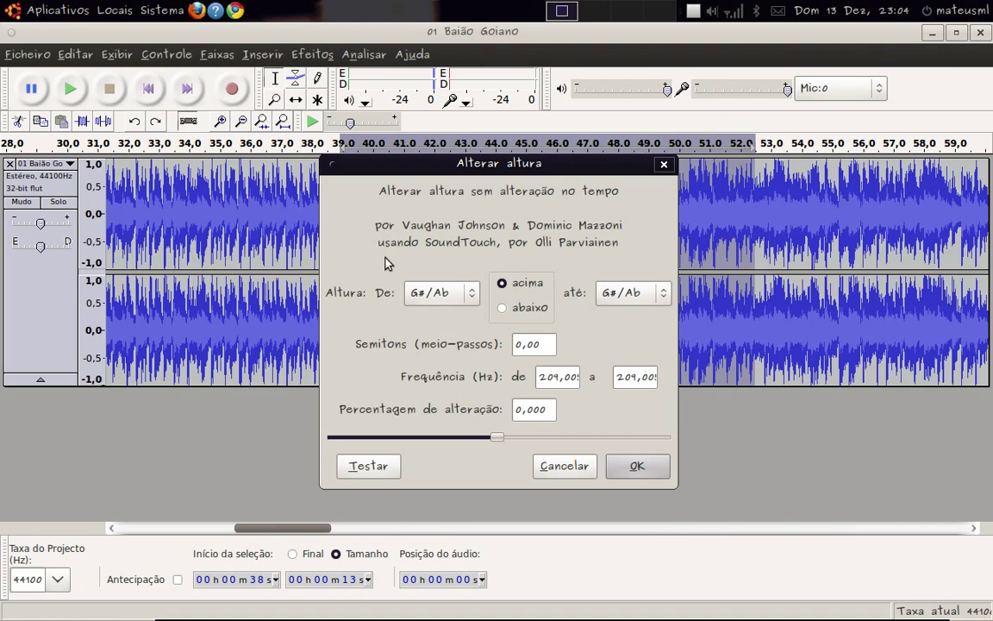
pyautogui.click(663, 295)
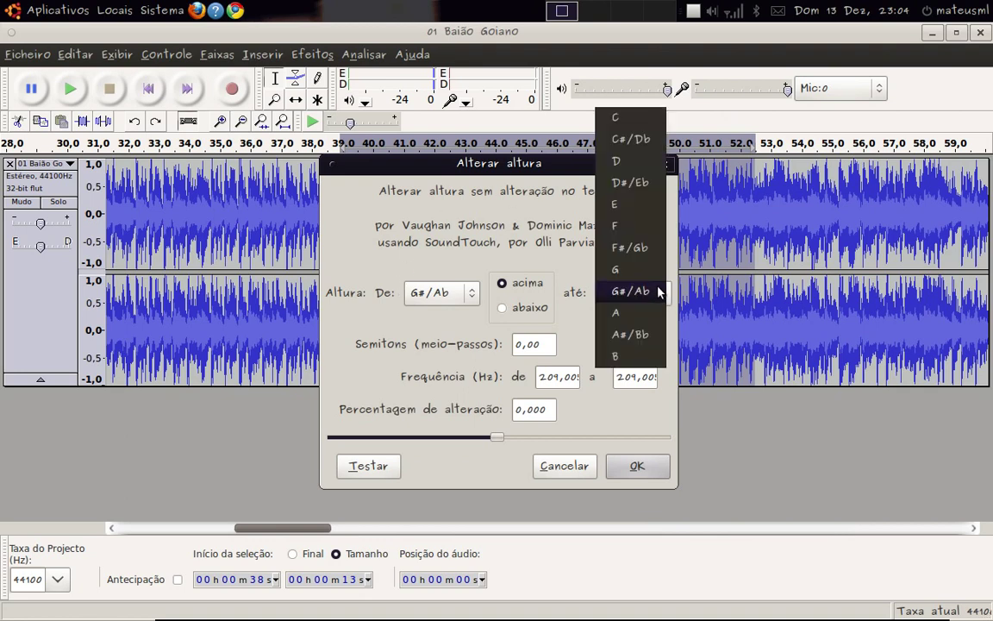
pyautogui.click(640, 163)
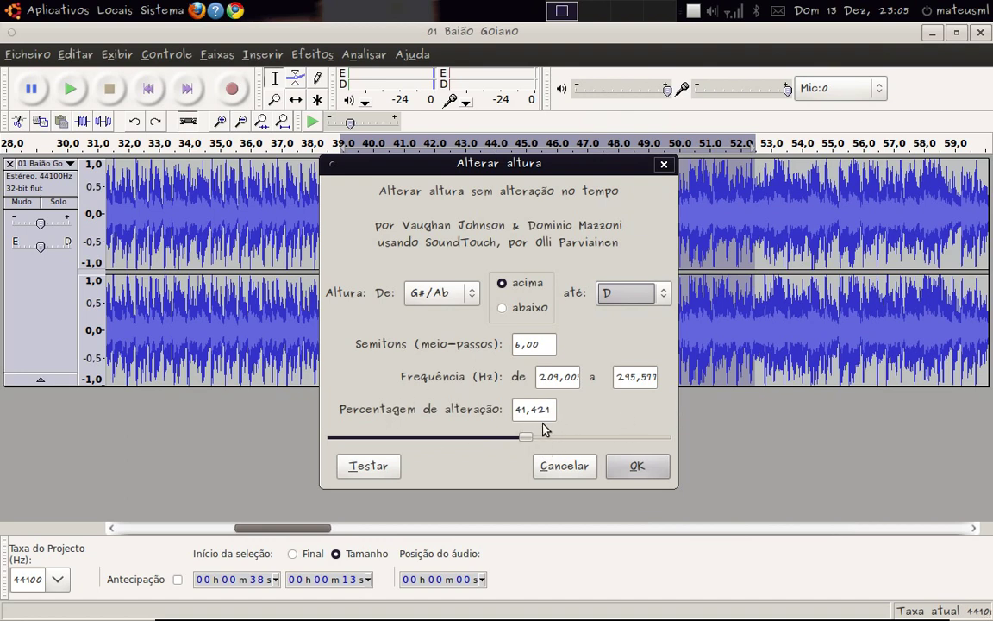
pyautogui.moveTo(524, 437)
pyautogui.mouseDown()
pyautogui.moveTo(598, 441)
pyautogui.moveTo(410, 434)
pyautogui.moveTo(649, 442)
pyautogui.moveTo(348, 443)
pyautogui.moveTo(548, 443)
pyautogui.moveTo(515, 443)
pyautogui.moveTo(529, 441)
pyautogui.mouseUp()
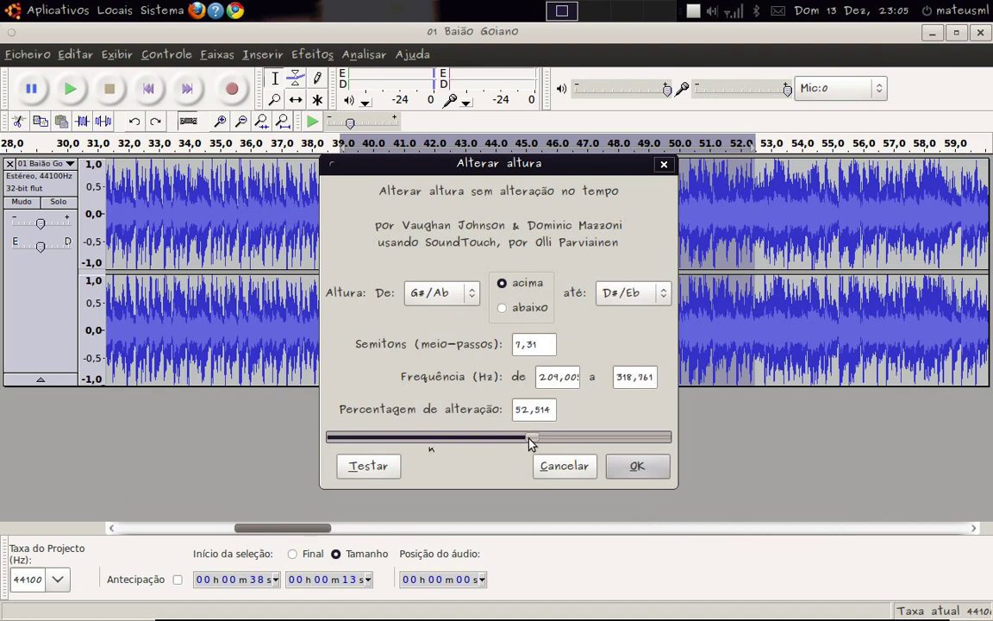
# - Try G, A and C#/Db as the target pitch in Alterar altura, and cancel the effect
pyautogui.click(664, 298)
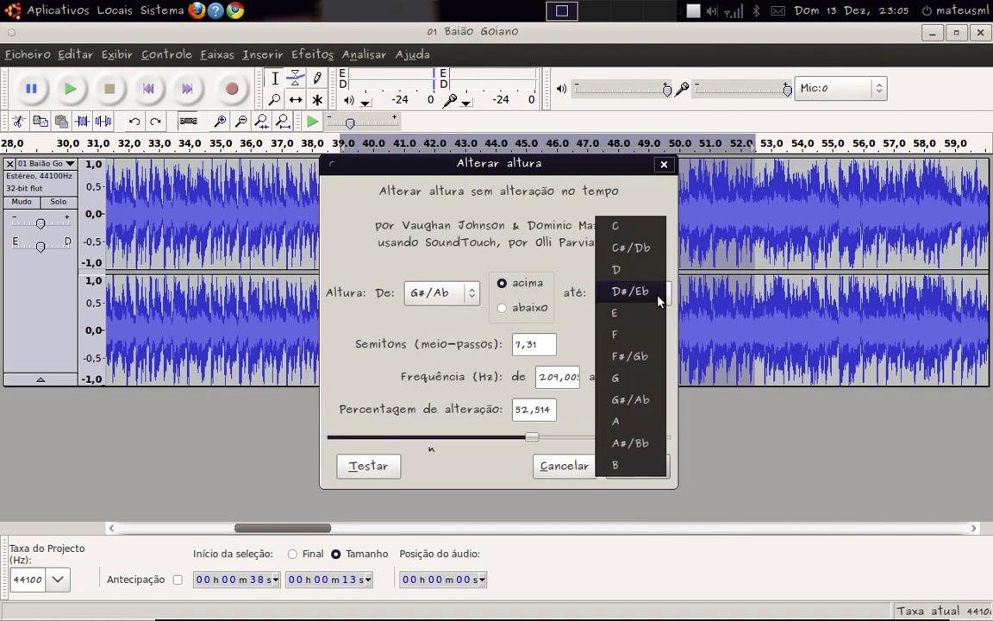
pyautogui.click(627, 379)
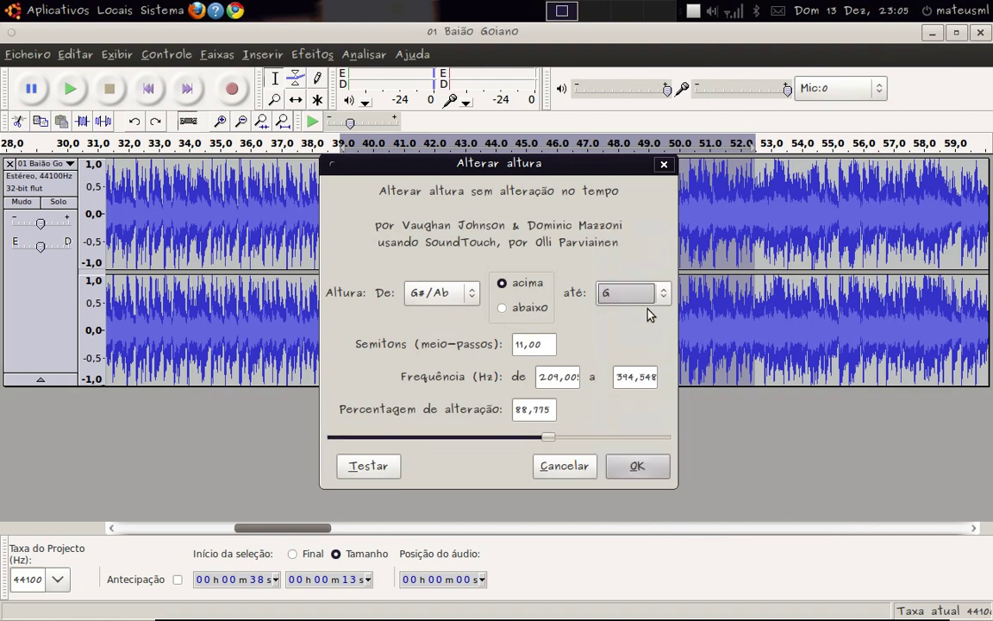
pyautogui.click(661, 296)
pyautogui.click(627, 335)
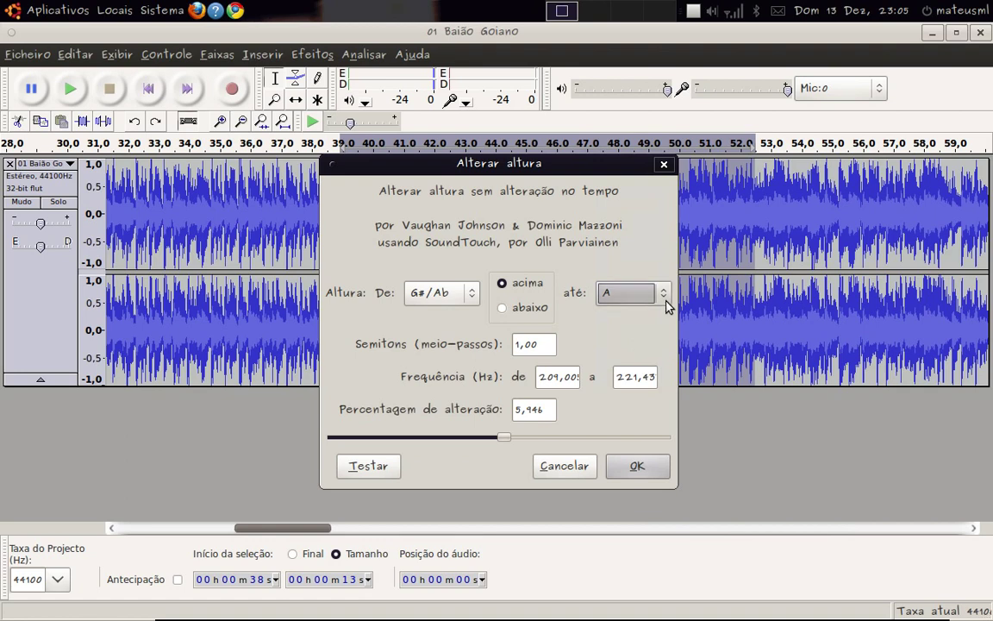
pyautogui.click(664, 303)
pyautogui.click(636, 116)
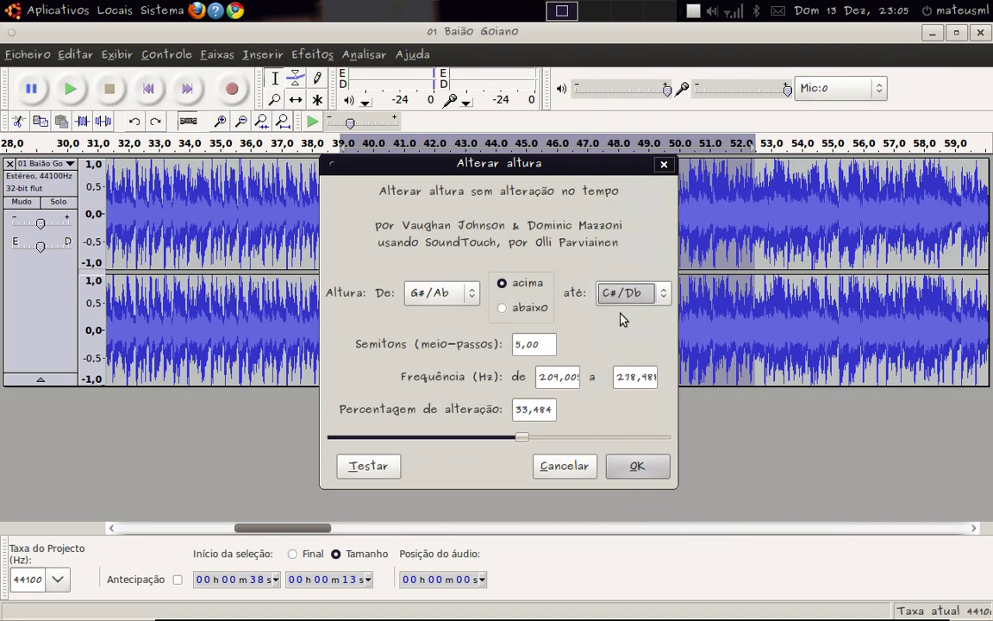
pyautogui.click(565, 466)
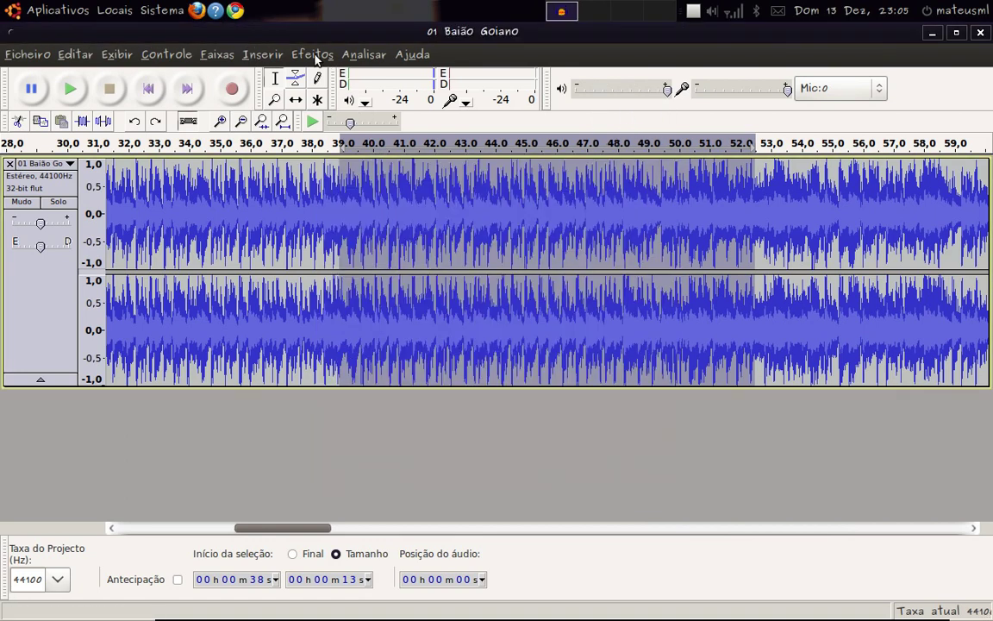
# - Try a tempo change of about 28 percent with the Alterar tempo effect on the selection, and cancel it
pyautogui.click(326, 54)
pyautogui.click(413, 142)
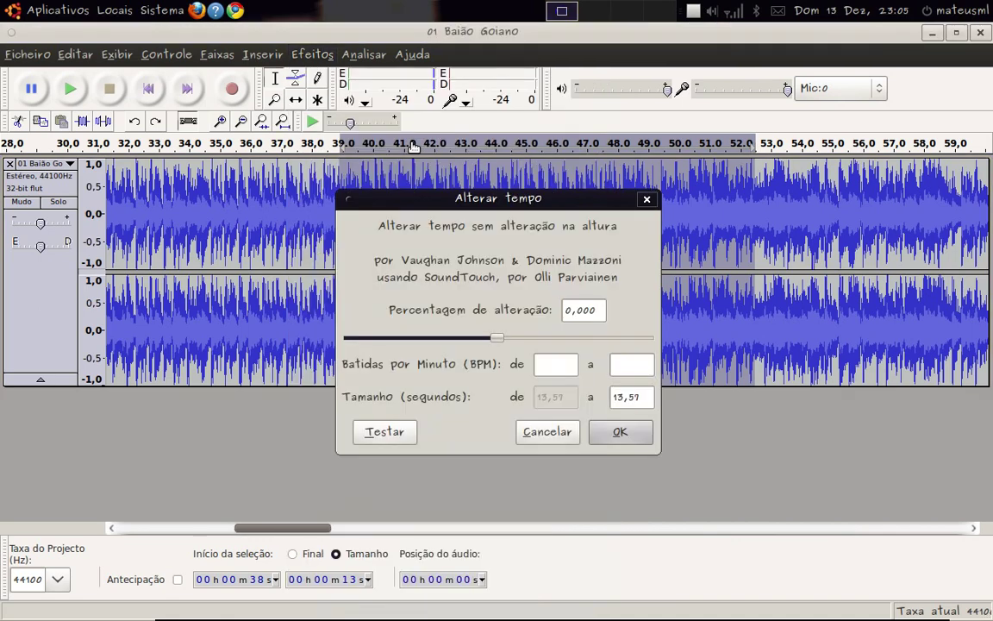
pyautogui.moveTo(500, 342)
pyautogui.mouseDown()
pyautogui.moveTo(559, 341)
pyautogui.moveTo(415, 345)
pyautogui.moveTo(477, 342)
pyautogui.moveTo(529, 316)
pyautogui.moveTo(532, 333)
pyautogui.moveTo(558, 342)
pyautogui.moveTo(645, 340)
pyautogui.moveTo(388, 351)
pyautogui.moveTo(519, 343)
pyautogui.mouseUp()
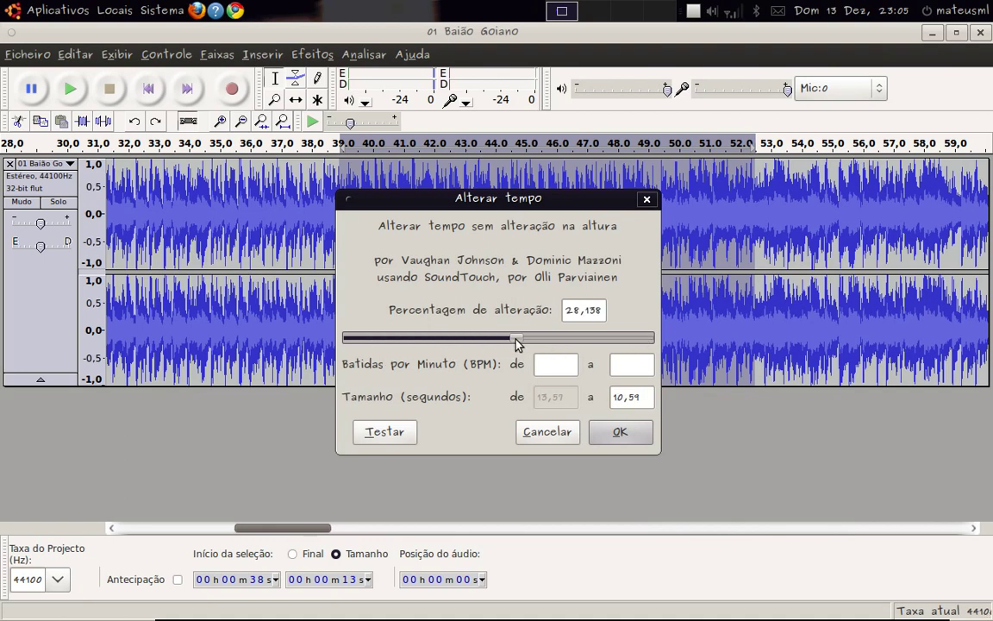
pyautogui.click(558, 434)
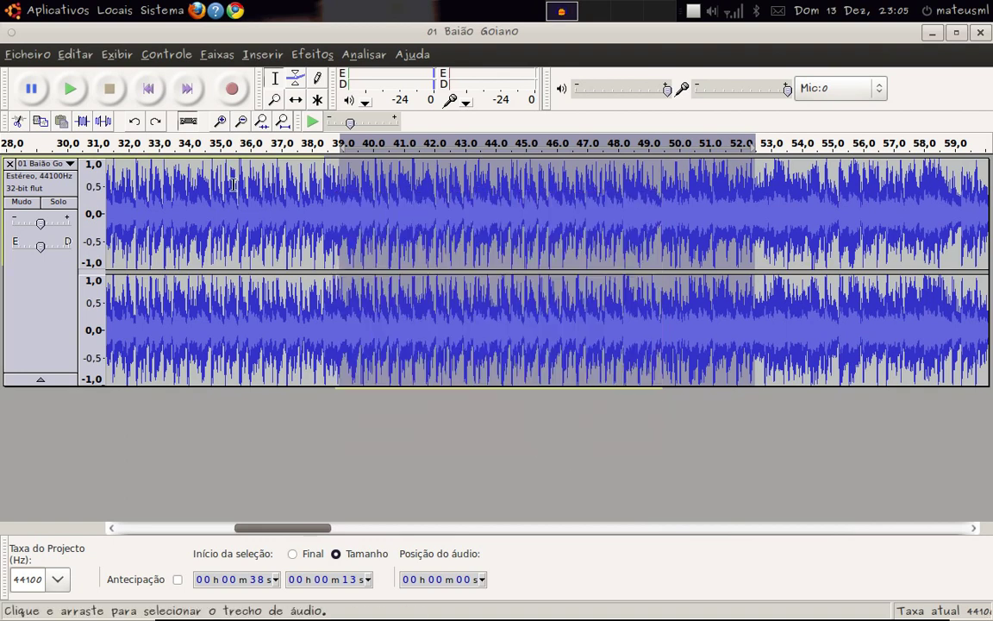
# - Try an amplification of −16,2 dB with the Amplificar effect on the selection, and cancel it
pyautogui.click(312, 57)
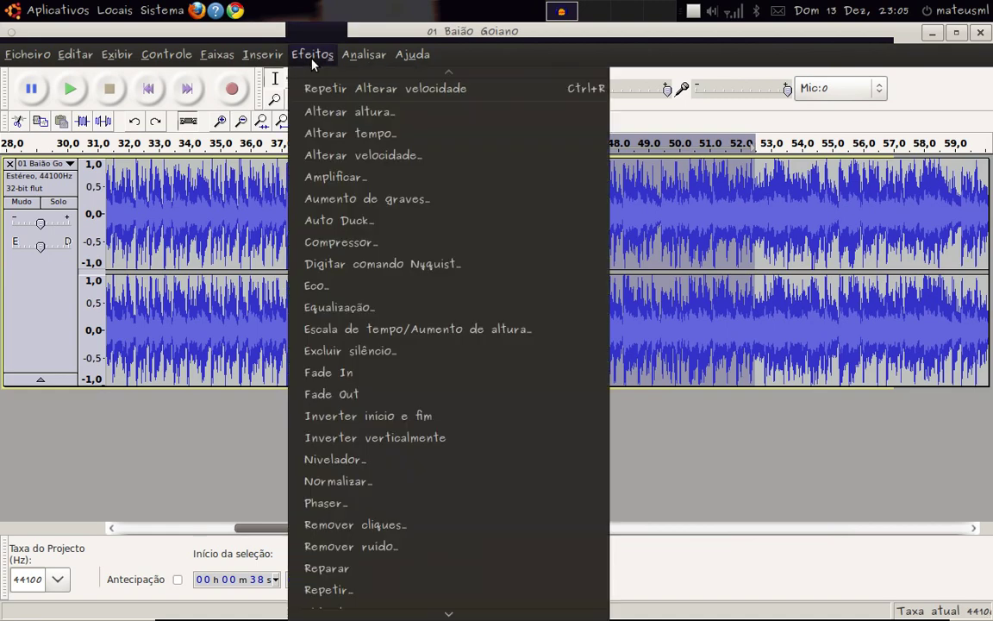
pyautogui.click(388, 182)
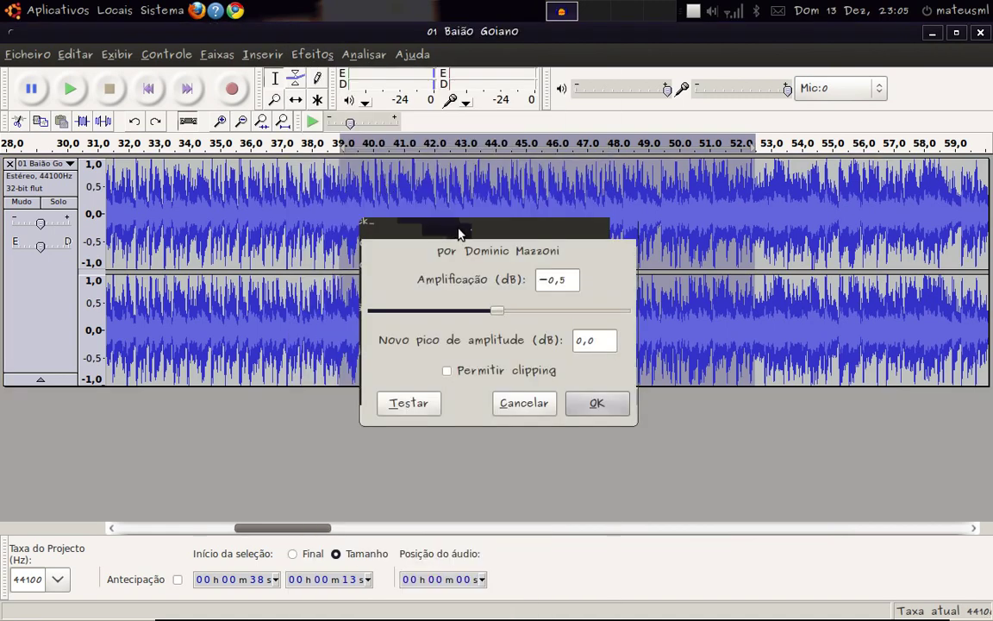
pyautogui.moveTo(497, 311); pyautogui.dragTo(457, 310)
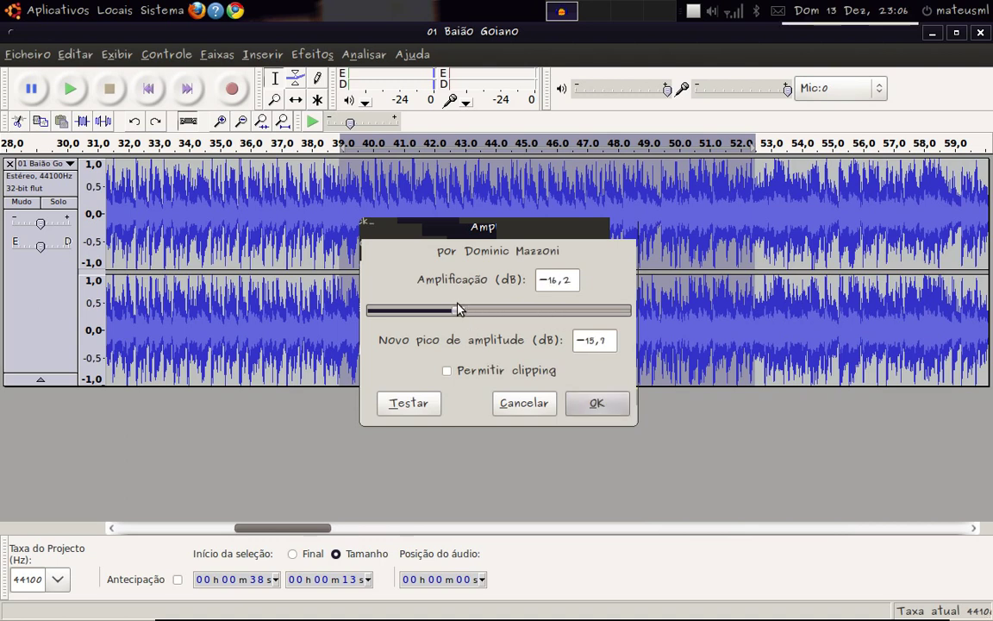
pyautogui.click(529, 408)
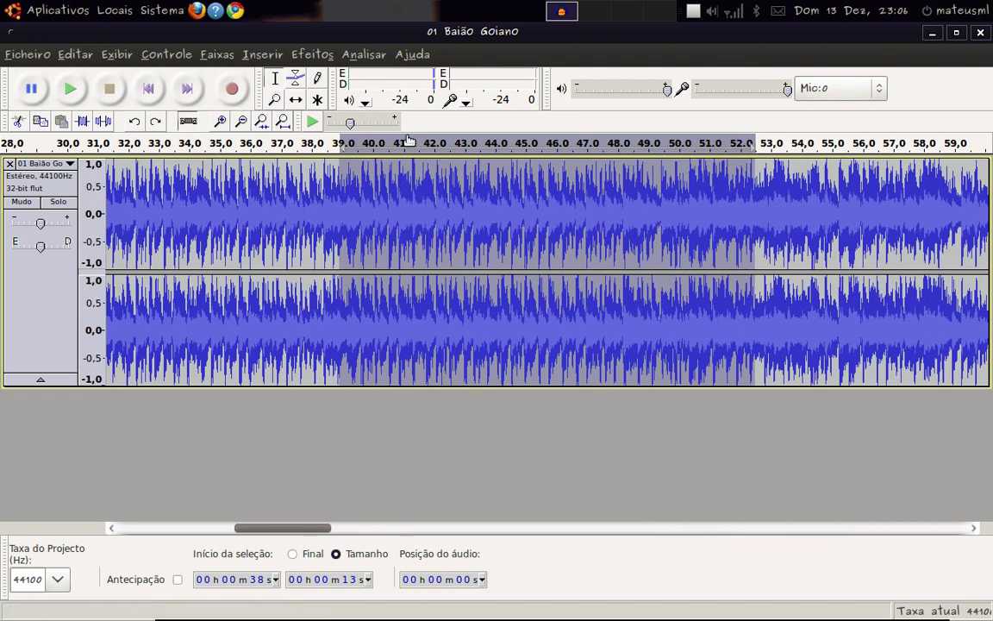
# - Try shaping the volume with Envelope points between about 39 and 46 s, dipping it near 43,5 s, and undo the changes
pyautogui.click(296, 81)
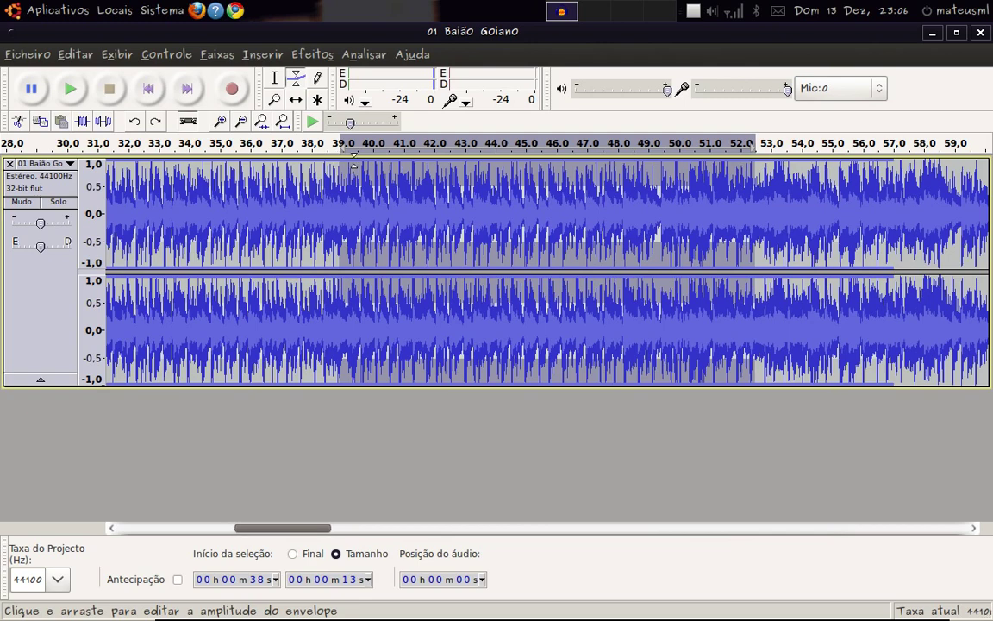
pyautogui.click(441, 163)
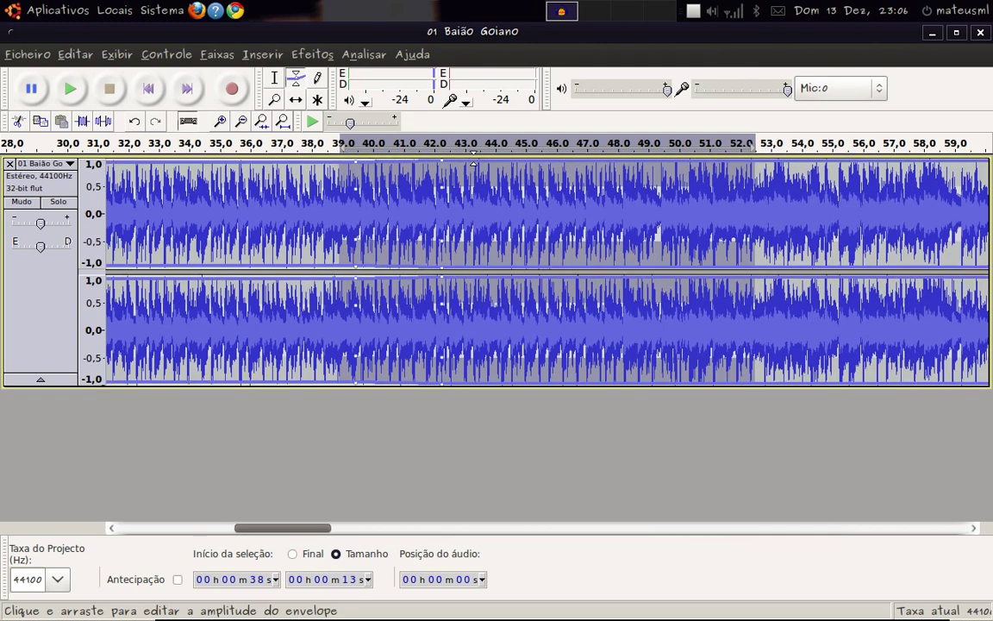
pyautogui.moveTo(473, 162); pyautogui.dragTo(564, 164)
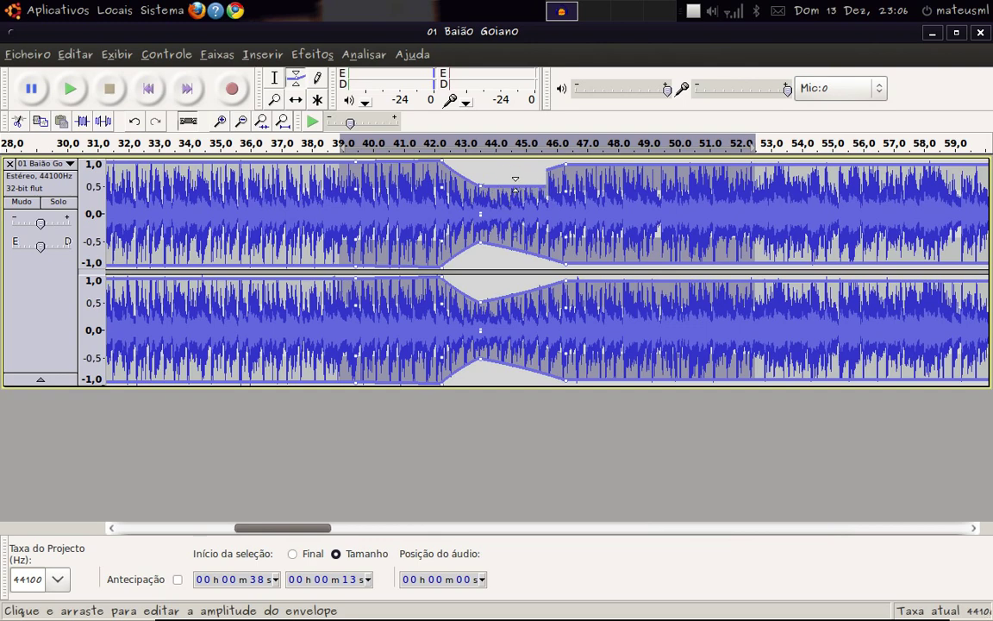
pyautogui.moveTo(512, 178); pyautogui.dragTo(507, 169)
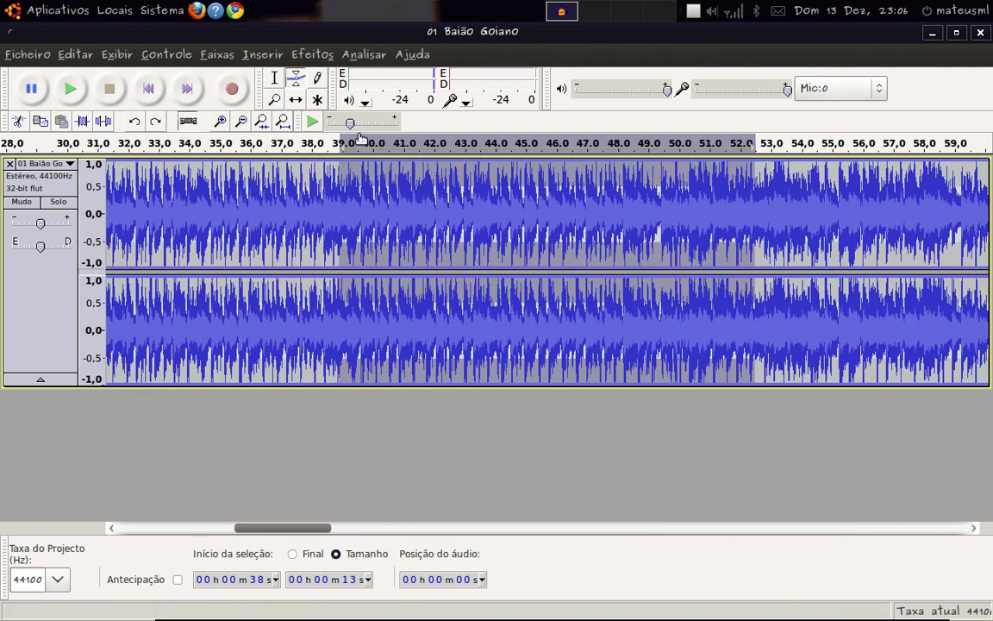
pyautogui.click(274, 98)
# - Try an Equalização curve on the selection, lowering the treble to about −19 dB near 16 kHz and the lowest bass to about −8 dB
pyautogui.click(310, 53)
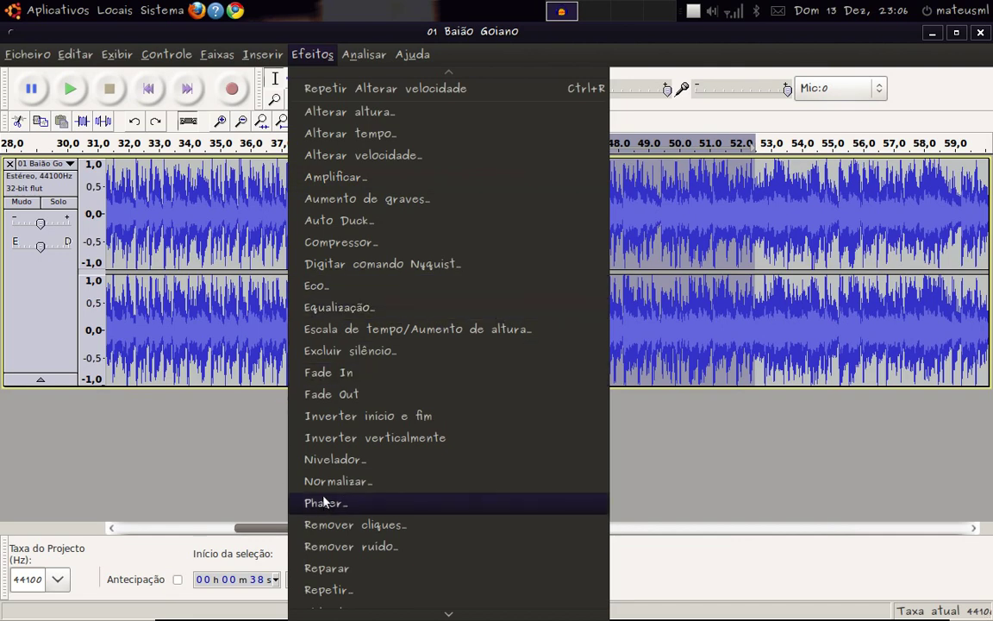
pyautogui.click(382, 313)
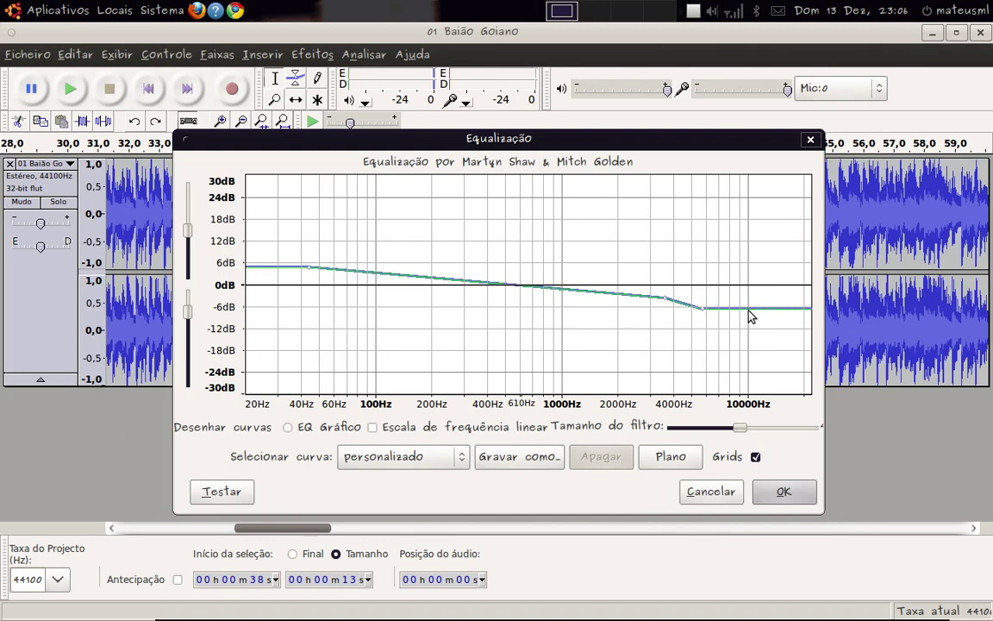
pyautogui.moveTo(756, 317); pyautogui.dragTo(787, 354)
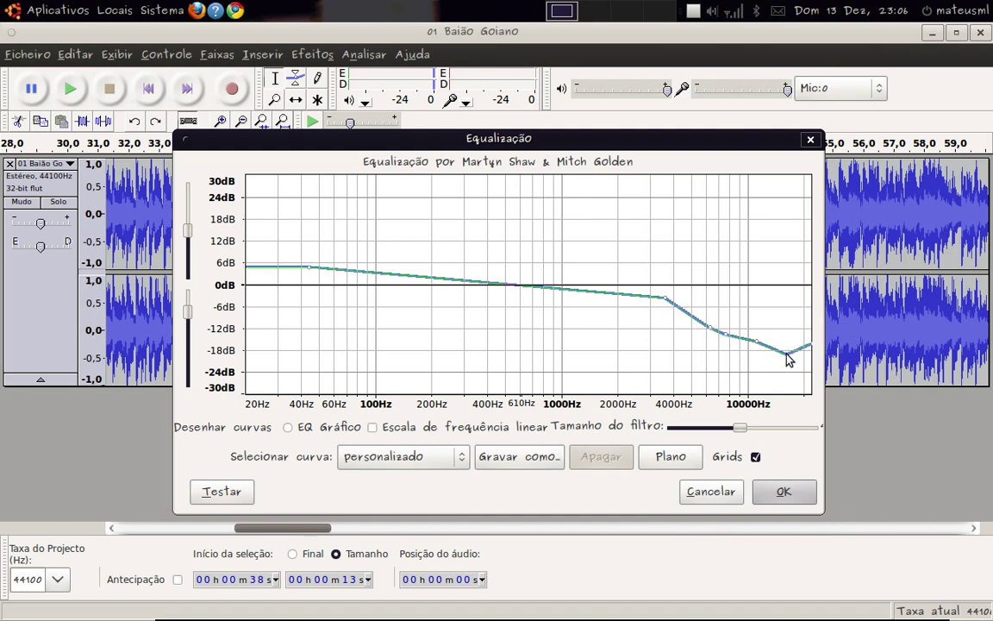
pyautogui.moveTo(665, 299); pyautogui.dragTo(612, 312)
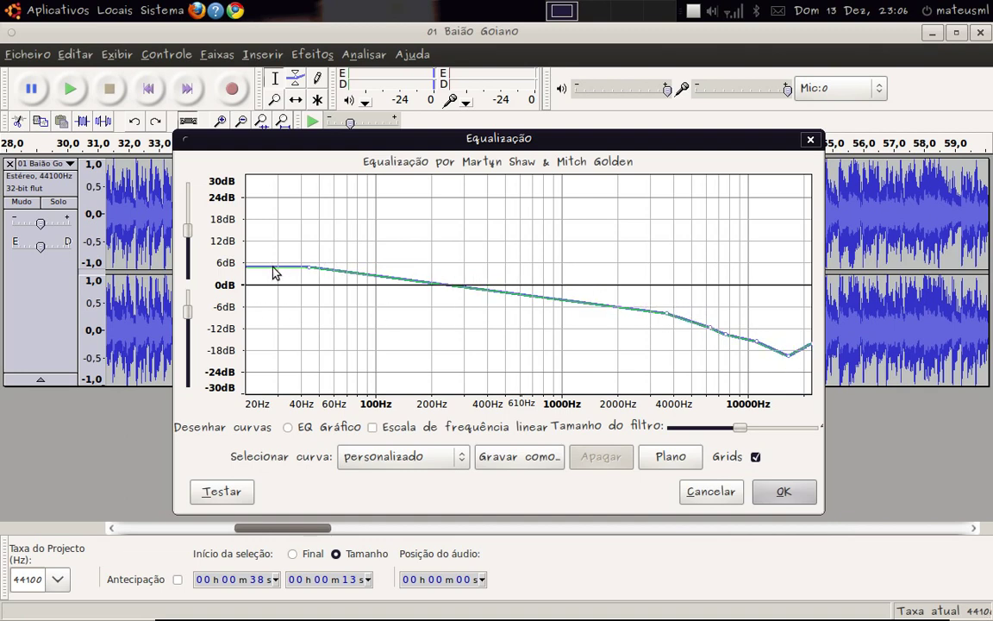
pyautogui.moveTo(274, 273); pyautogui.dragTo(280, 319)
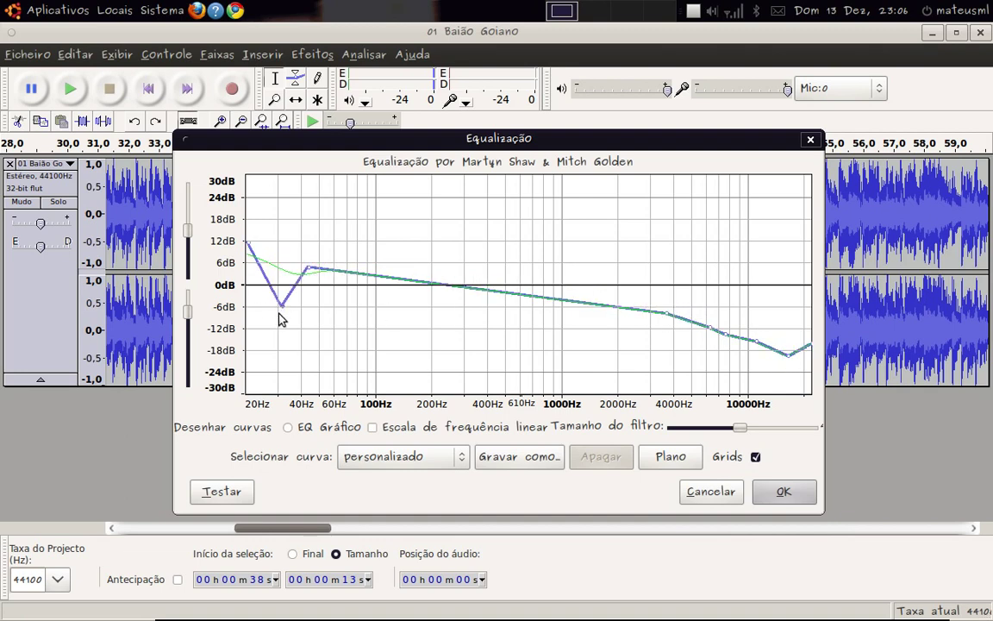
pyautogui.moveTo(250, 248); pyautogui.dragTo(249, 317)
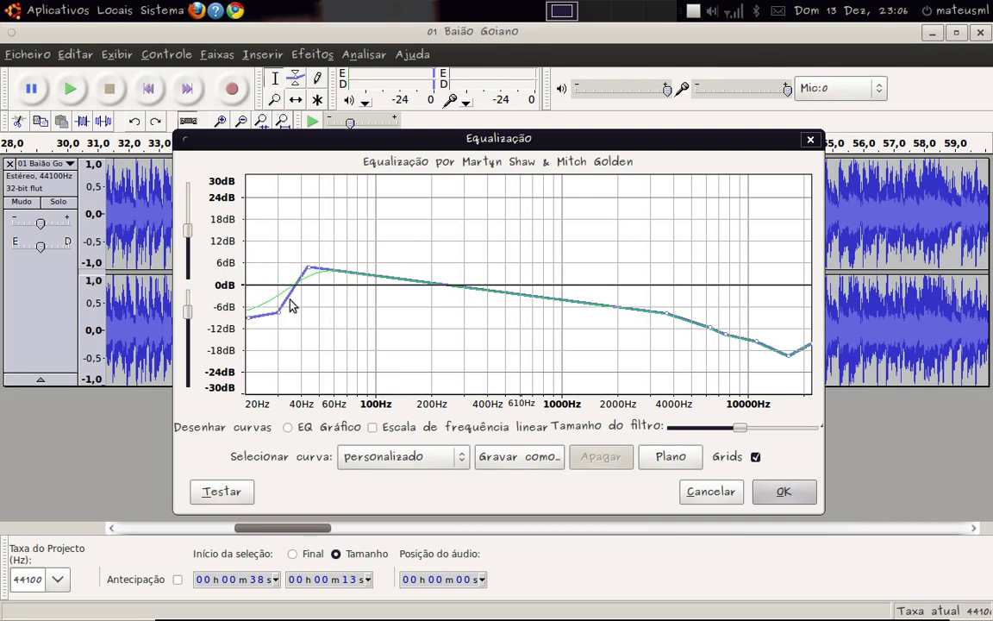
# - Try the EQ Gráfico mode, adjusting the 40–60 Hz and upper treble bands with a filter length of 3873, and cancel the effect
pyautogui.click(288, 427)
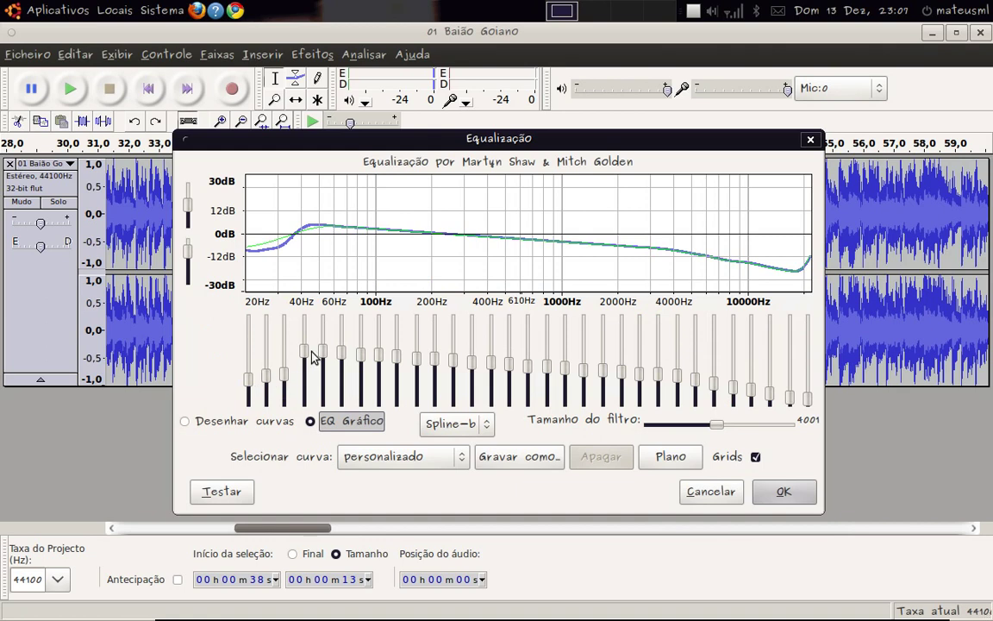
pyautogui.moveTo(304, 349); pyautogui.dragTo(343, 362)
pyautogui.moveTo(809, 401); pyautogui.dragTo(752, 376)
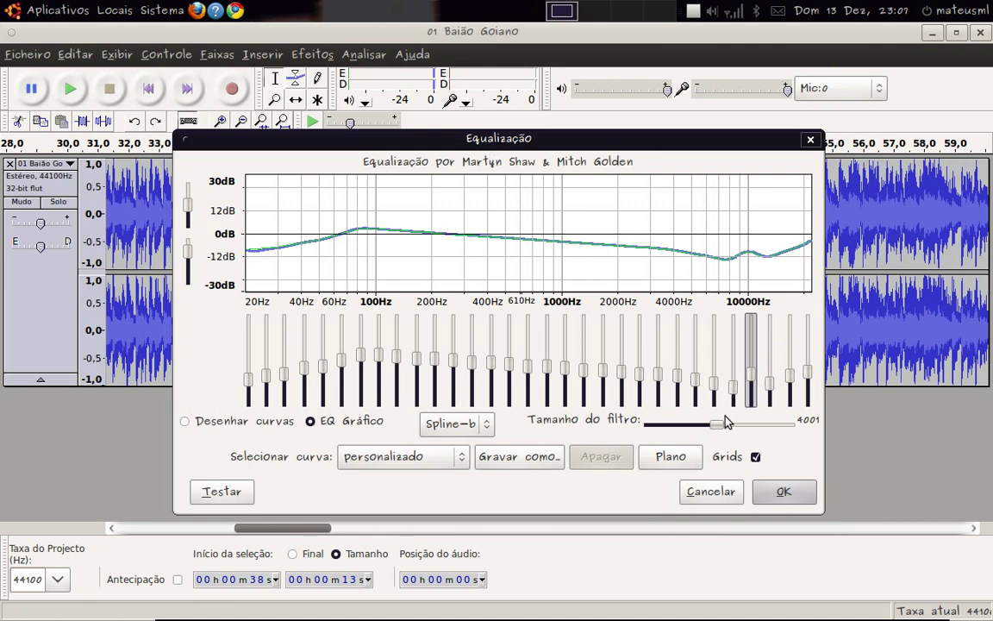
pyautogui.moveTo(717, 426)
pyautogui.mouseDown()
pyautogui.moveTo(746, 434)
pyautogui.moveTo(700, 427)
pyautogui.moveTo(721, 431)
pyautogui.mouseUp()
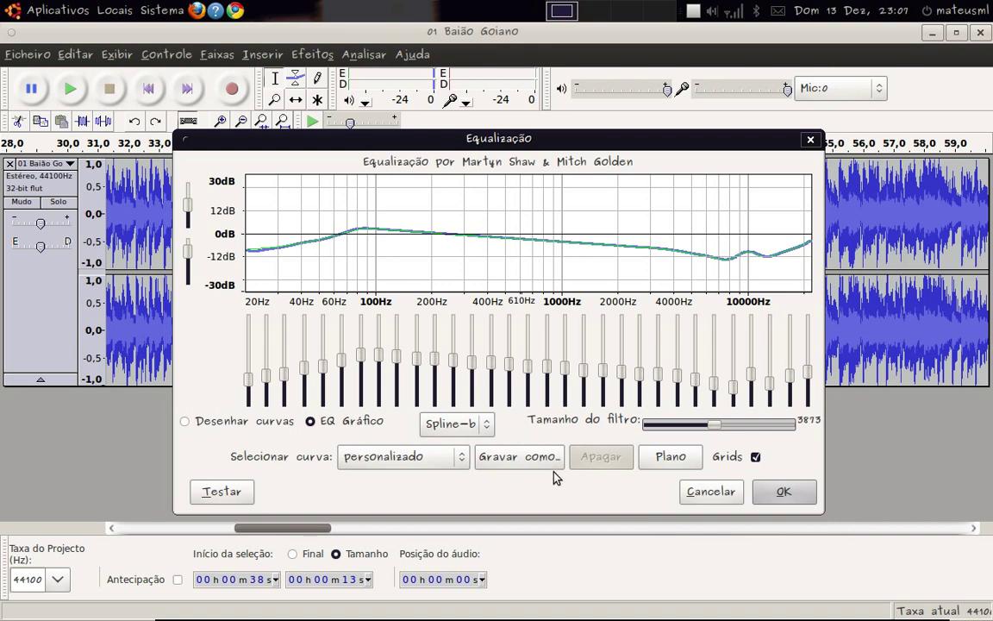
pyautogui.click(710, 493)
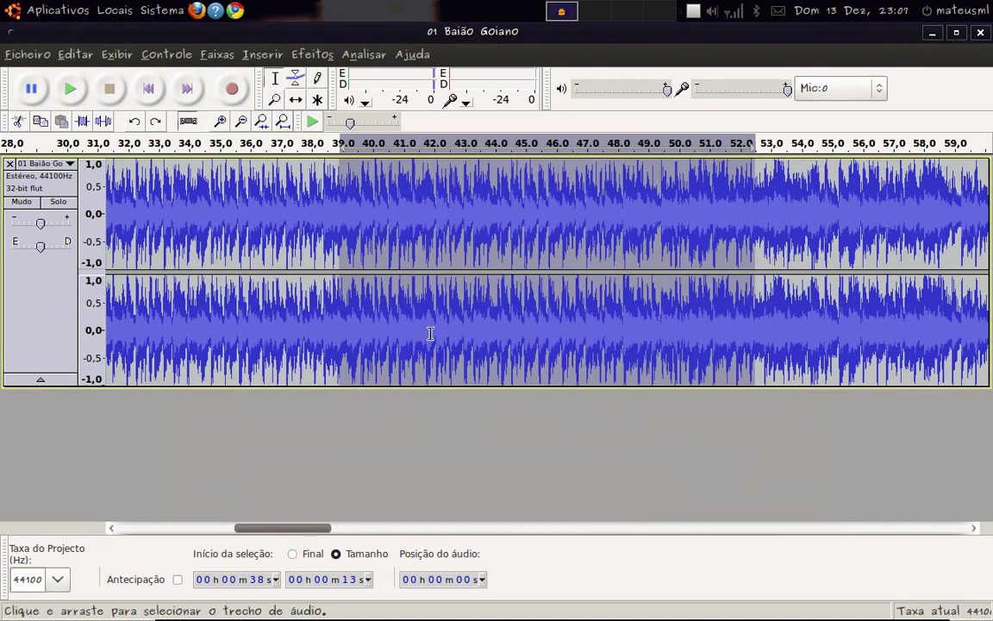
# - Apply the Wahwah effect to the selected passage, adjusting its depth (Profundidade) slightly
pyautogui.click(315, 55)
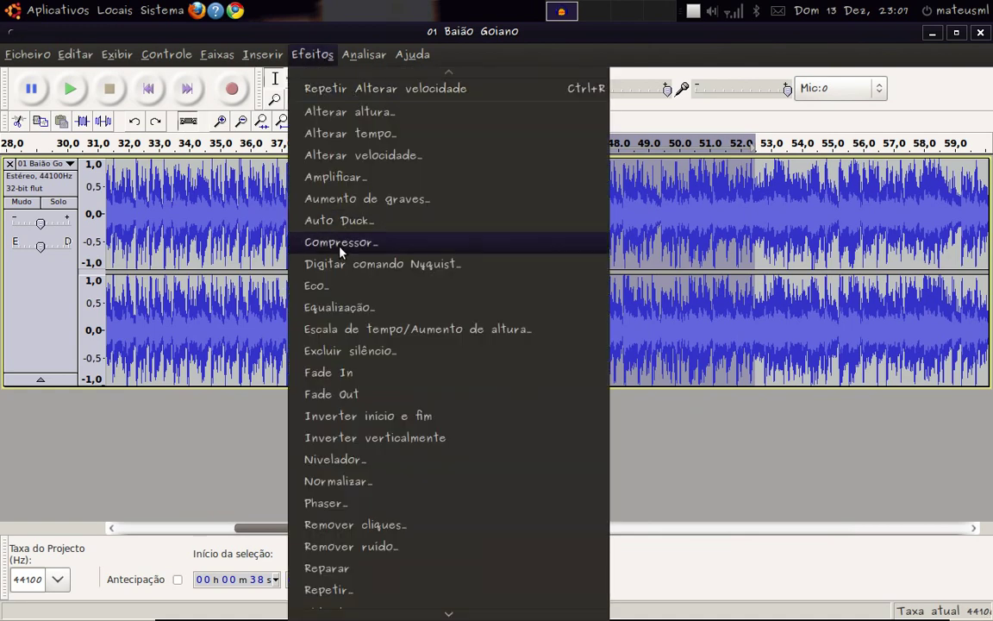
pyautogui.scroll(-1, 382, 290)
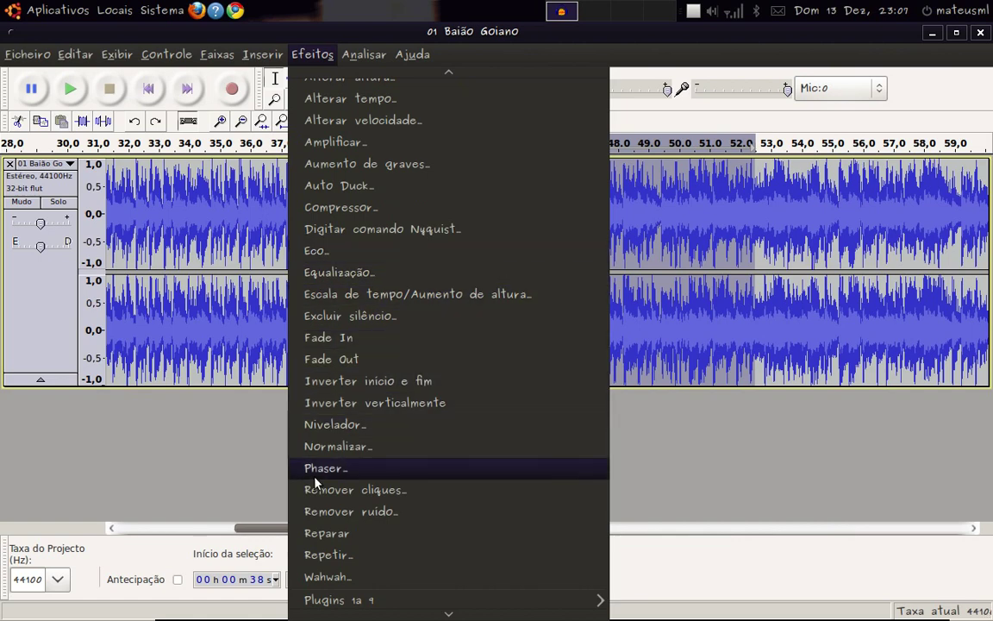
pyautogui.click(362, 574)
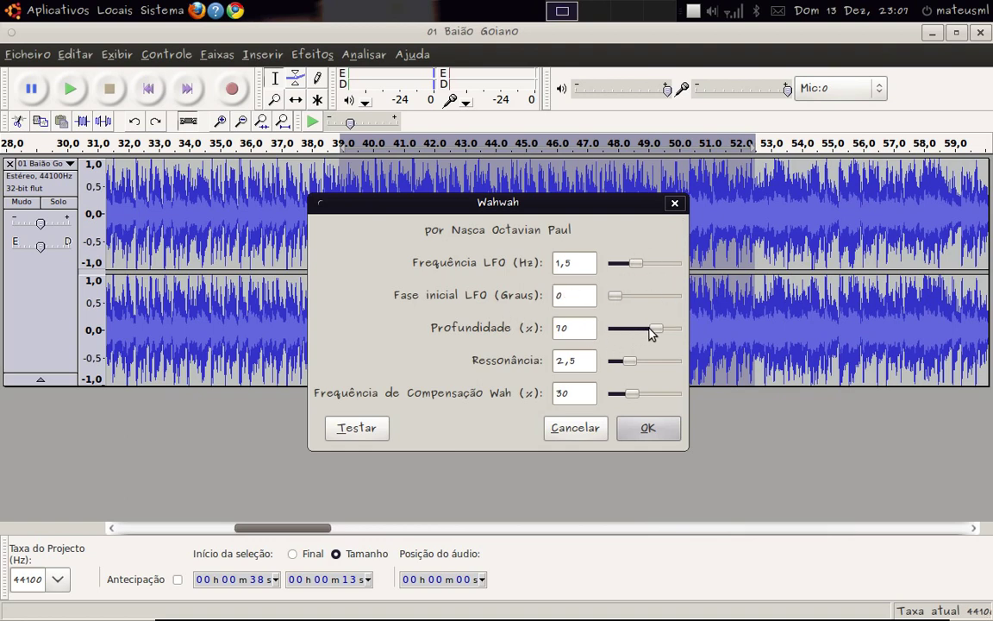
pyautogui.moveTo(651, 335); pyautogui.dragTo(659, 333)
pyautogui.click(648, 427)
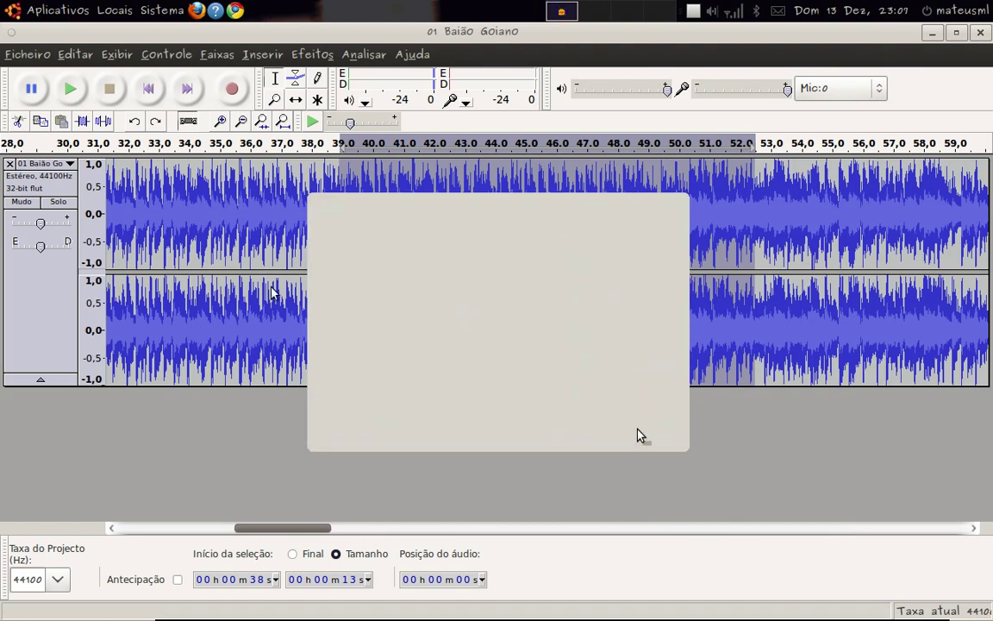
# - Play the track from 36 s to about 47 s to hear the Wahwah effect
pyautogui.click(278, 171)
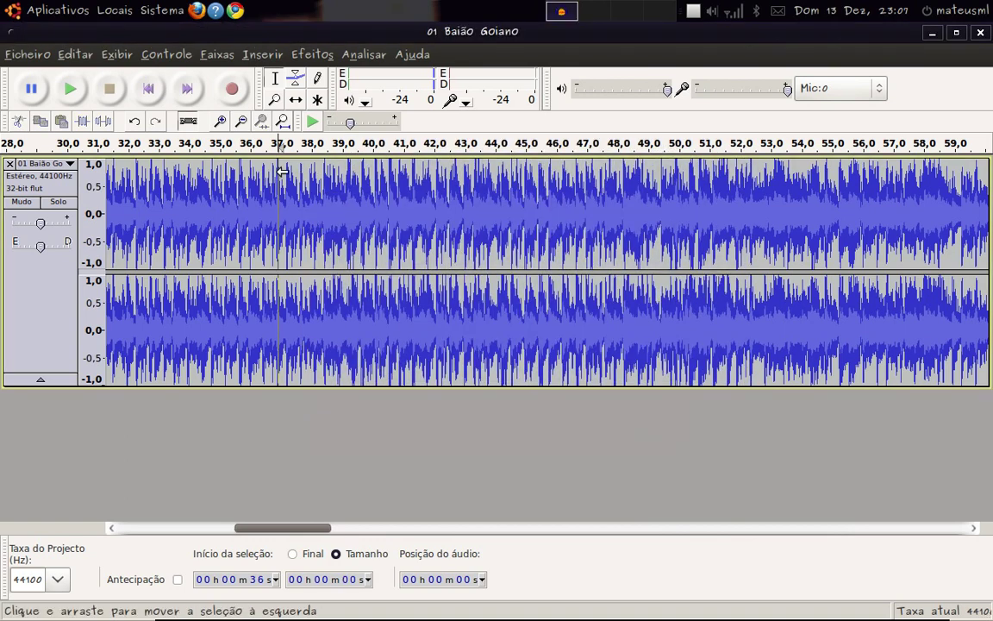
pyautogui.press('space')
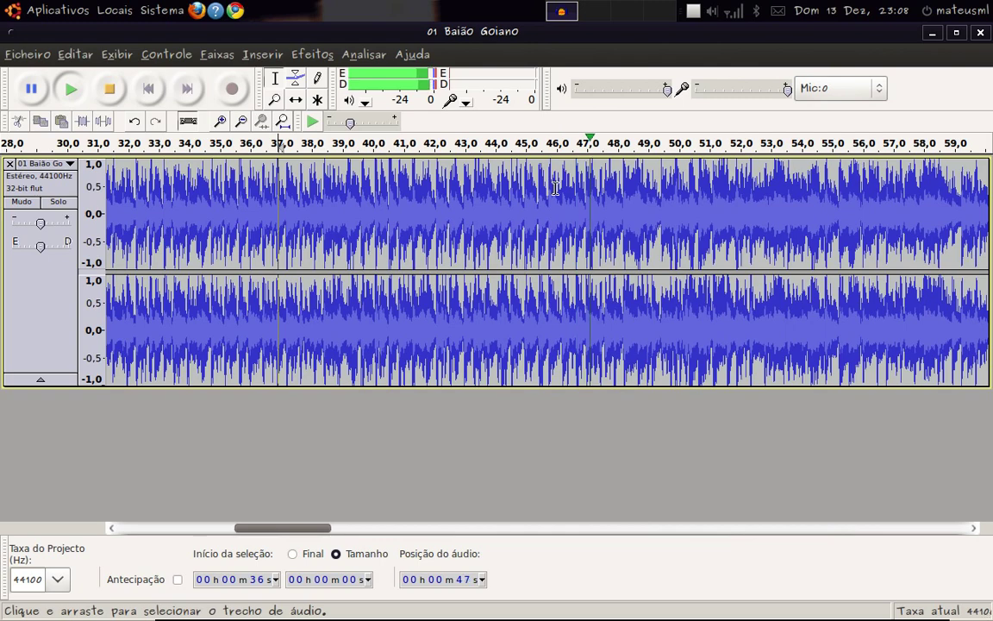
pyautogui.press('space')
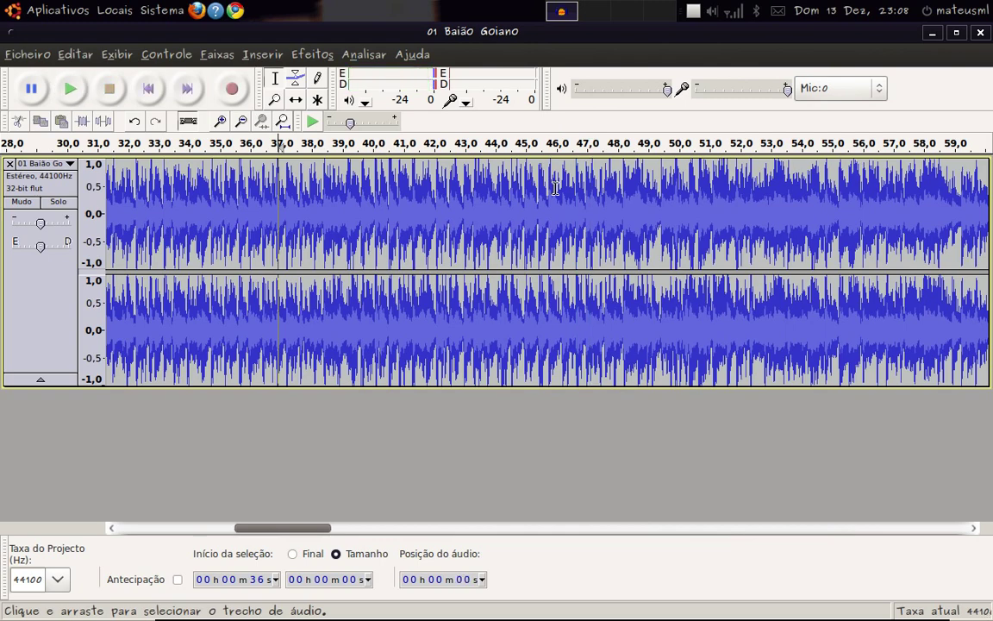
# - Reselect the 13-second passage starting at 38 s and look through the list of available effects
pyautogui.moveTo(337, 188); pyautogui.dragTo(754, 188)
pyautogui.click(312, 54)
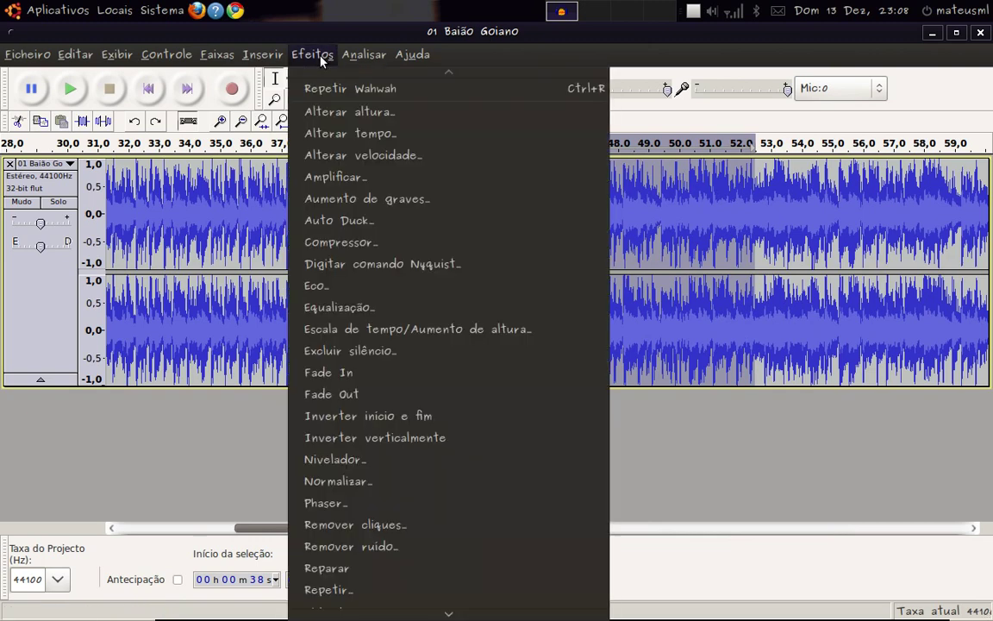
pyautogui.scroll(-1, 497, 437)
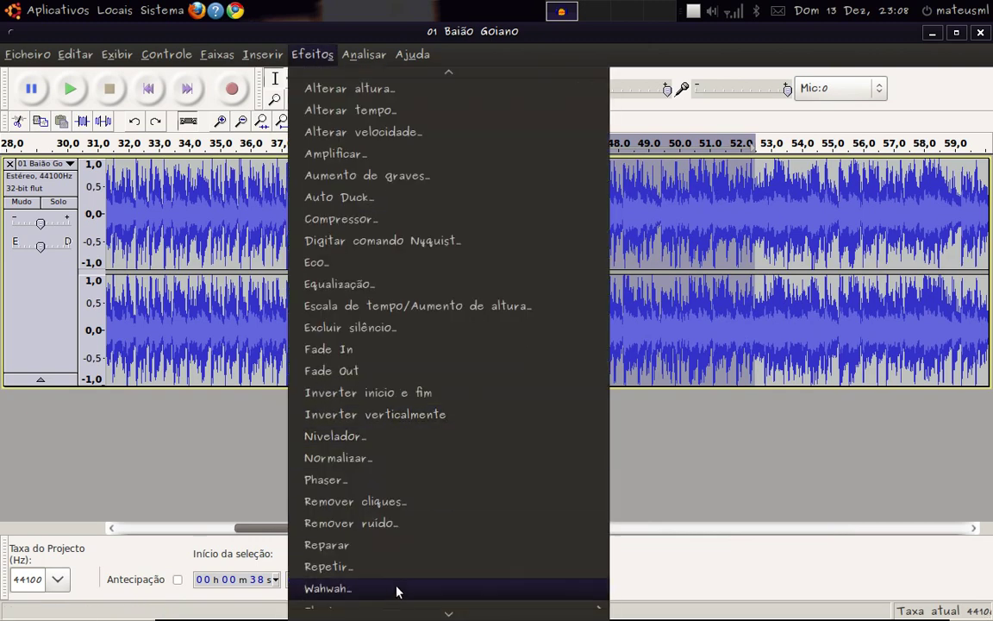
pyautogui.scroll(-1, 397, 591)
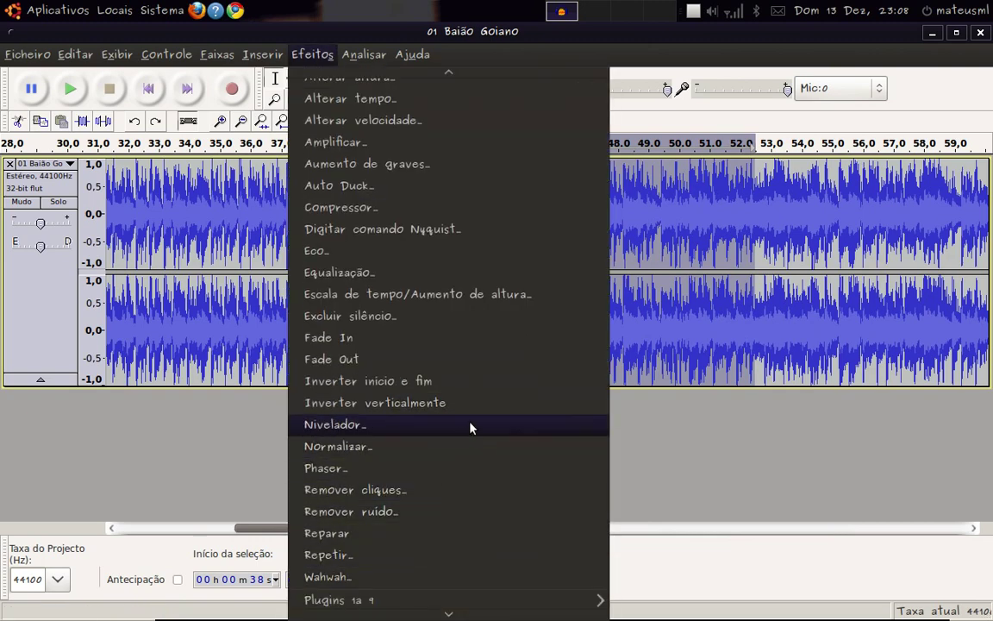
pyautogui.click(674, 204)
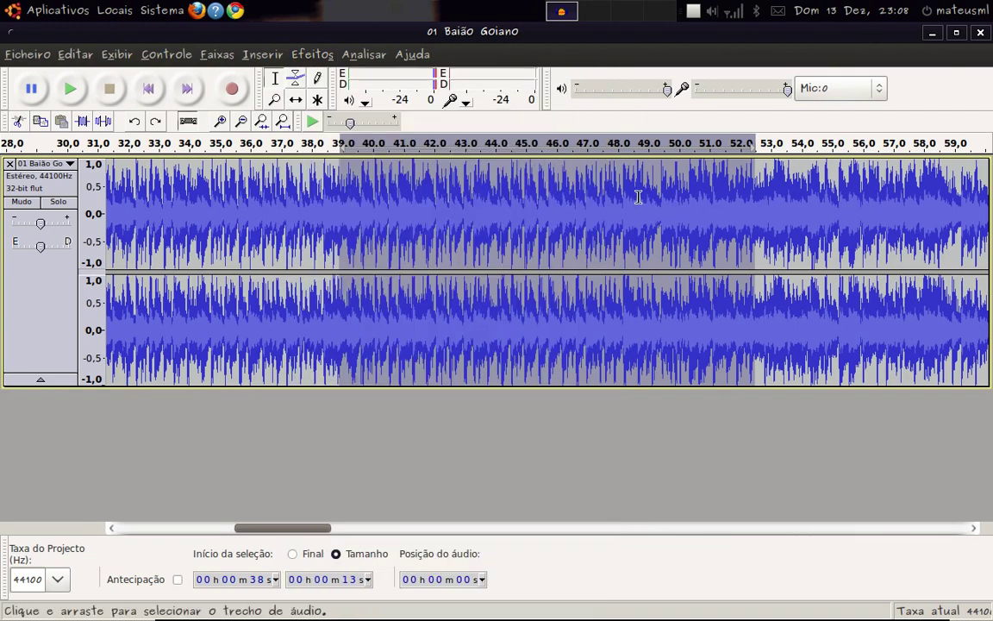
# - Paste a copy of the whole song into the same track at 4:00, after the original's end
pyautogui.scroll(-3, 658, 222)
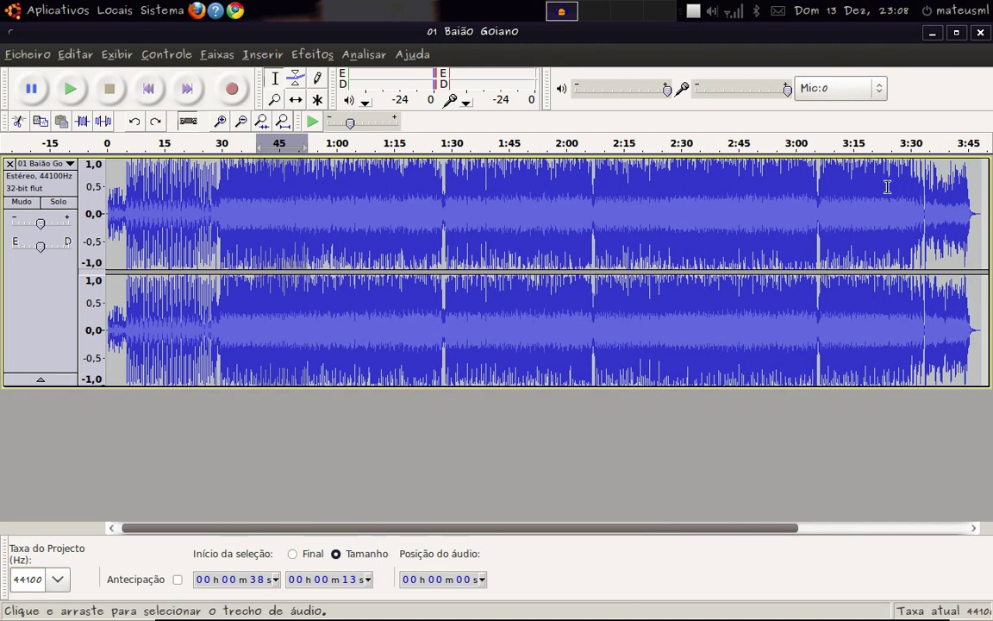
pyautogui.moveTo(887, 187); pyautogui.dragTo(835, 182)
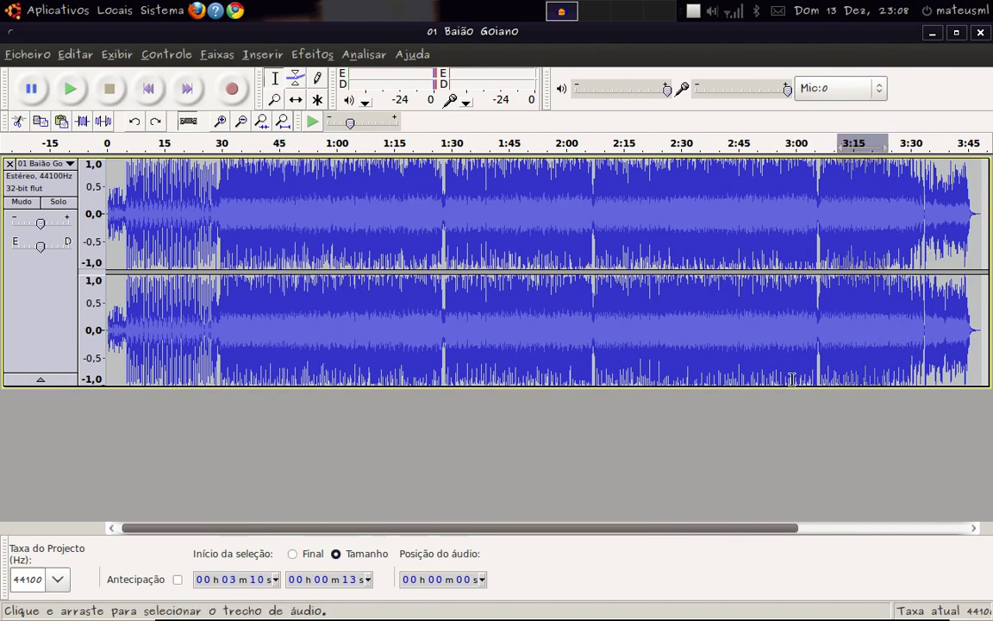
pyautogui.moveTo(690, 530); pyautogui.dragTo(829, 528)
pyautogui.click(853, 230)
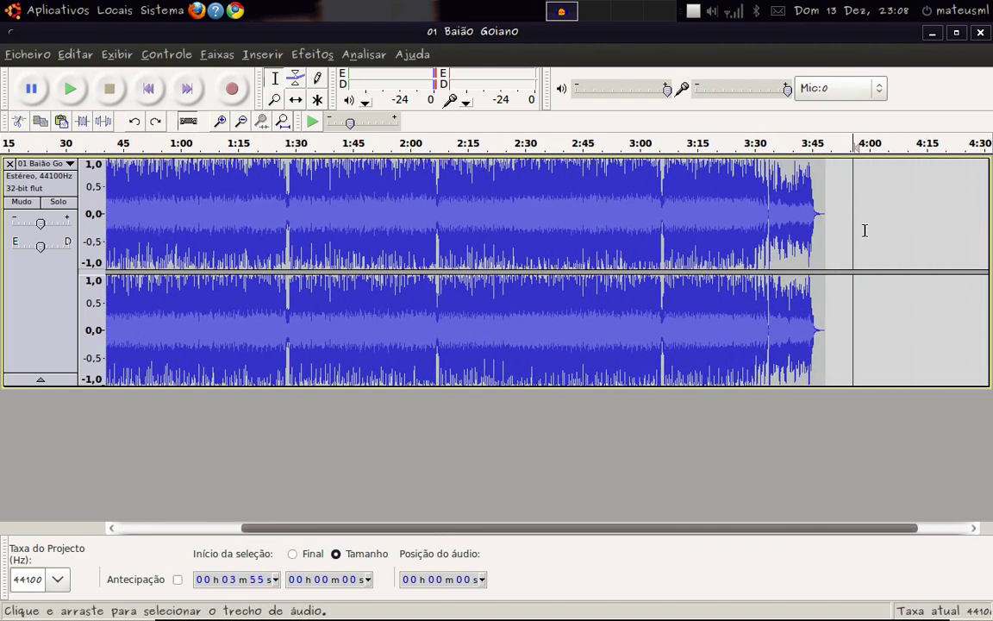
pyautogui.hotkey('ctrl', 'a')
pyautogui.click(872, 190)
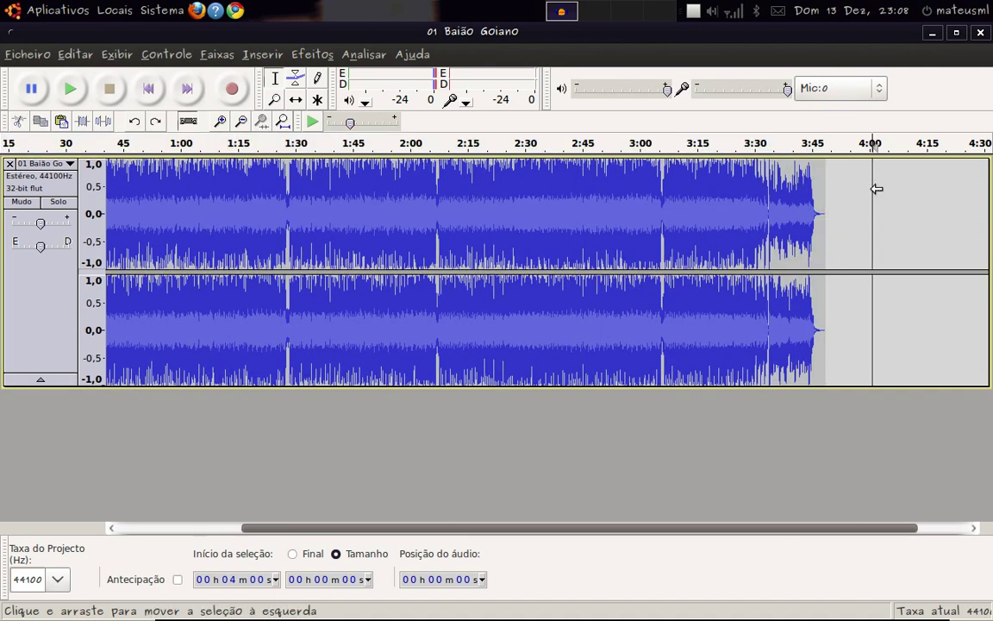
pyautogui.hotkey('ctrl', 'v')
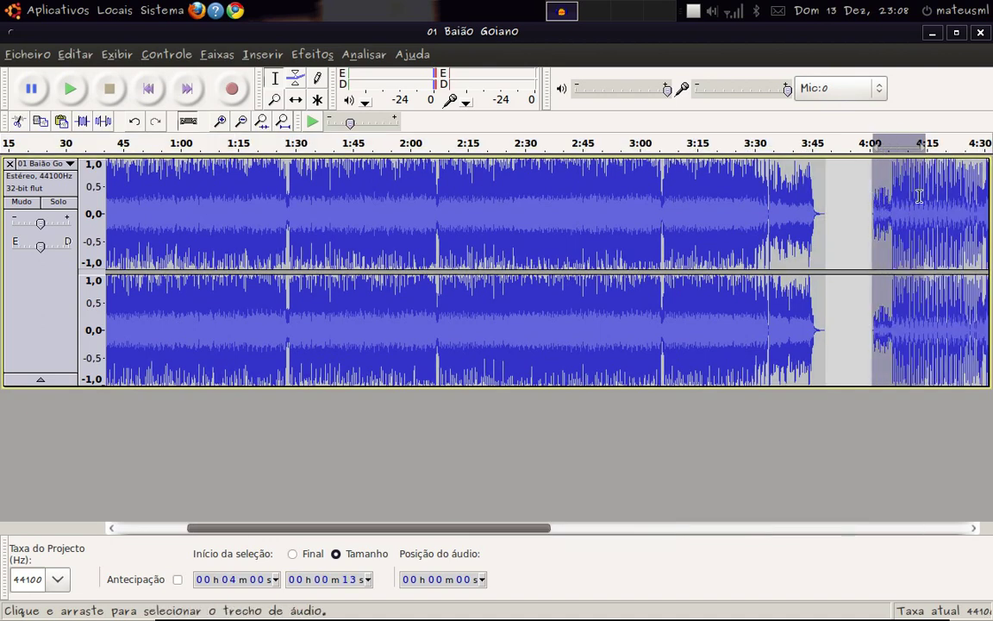
# - Apply a Fade In to about 10 s at the start of the pasted copy, selected from 3:59
pyautogui.press('Right')
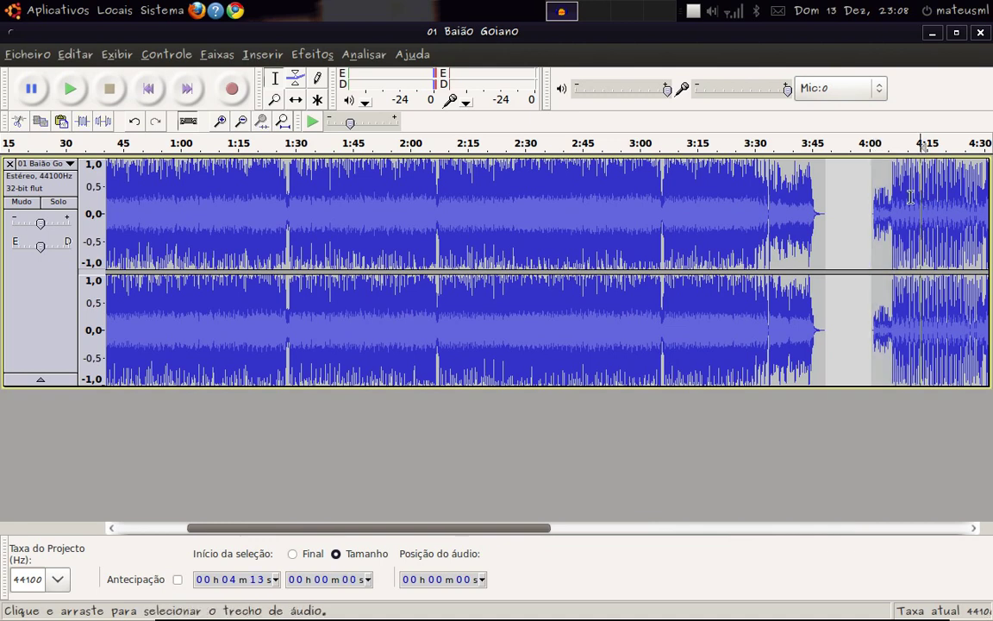
pyautogui.moveTo(866, 195); pyautogui.dragTo(905, 197)
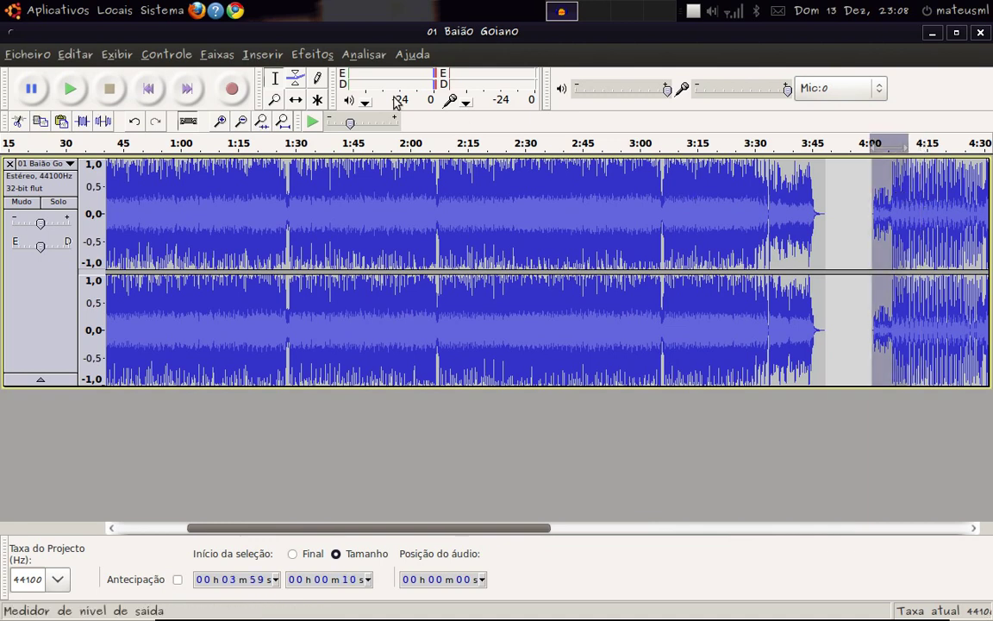
pyautogui.click(324, 56)
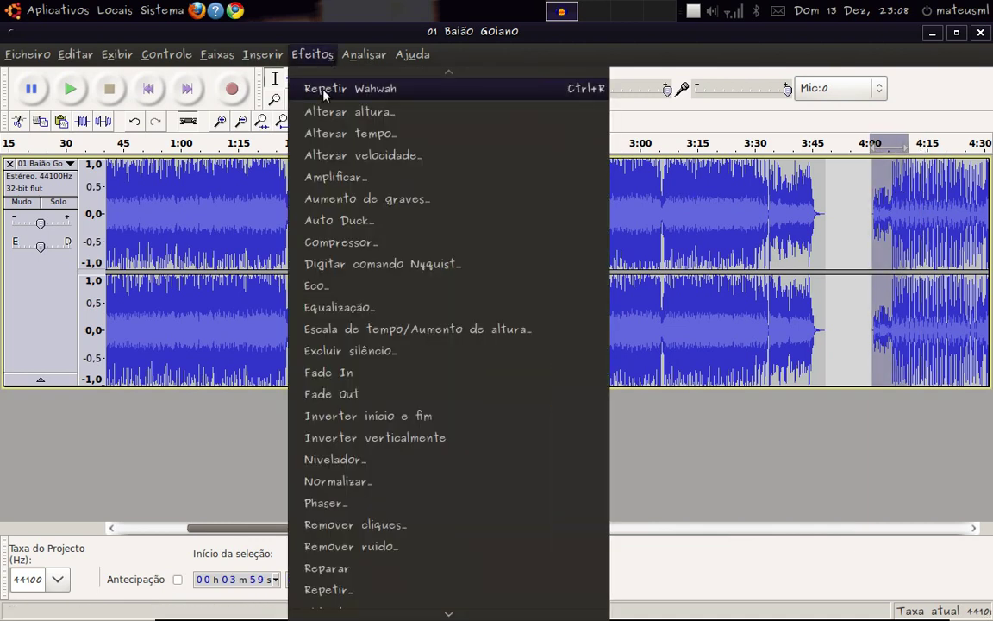
pyautogui.click(414, 376)
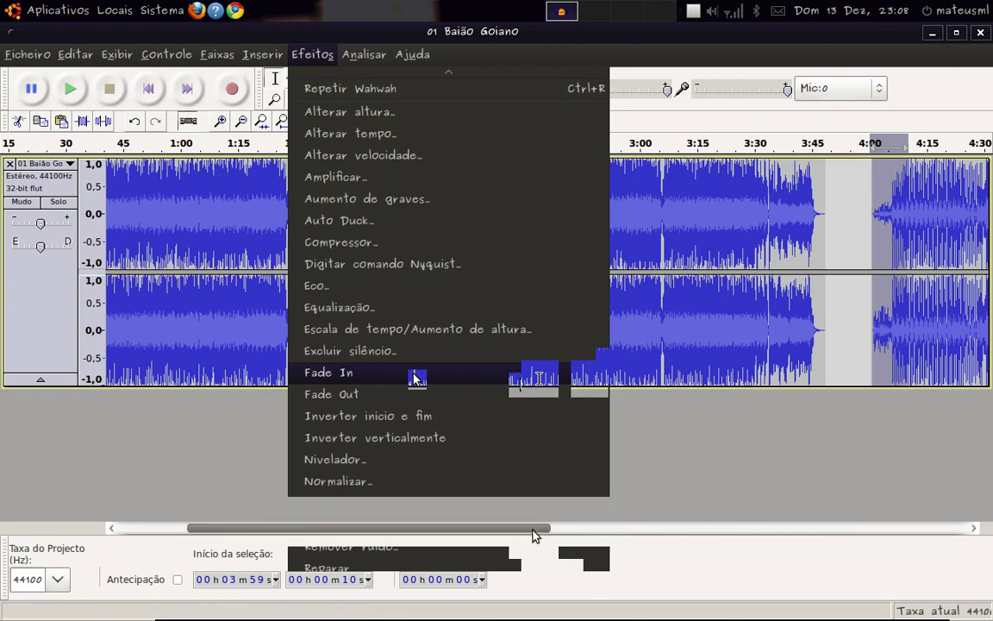
# - Copy a passage of about 16 s ending near 7:30 and paste it at 7:58, after the end of the track
pyautogui.moveTo(535, 534); pyautogui.dragTo(911, 505)
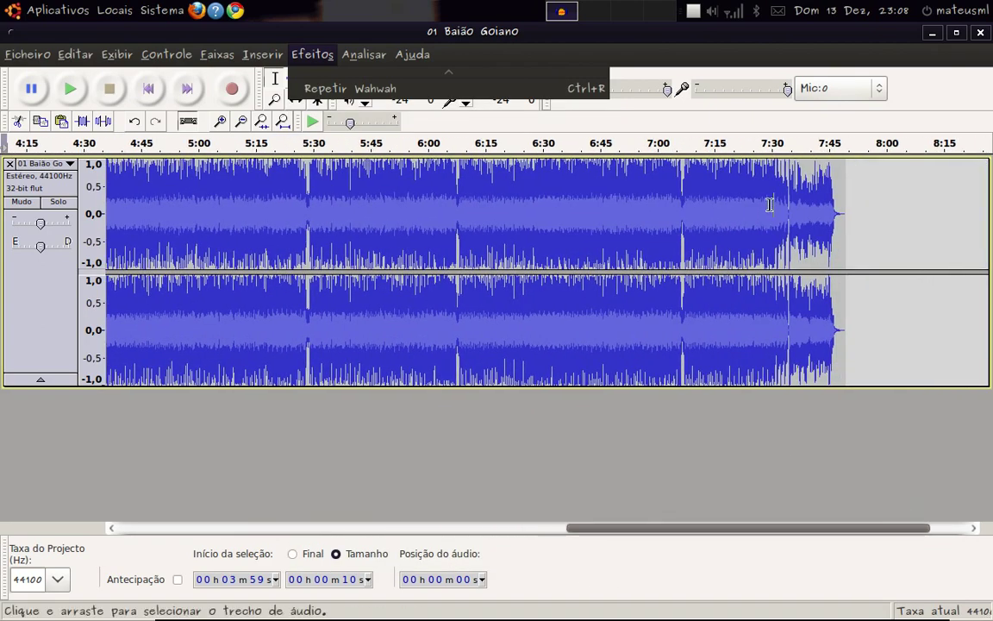
pyautogui.moveTo(770, 204); pyautogui.dragTo(709, 197)
pyautogui.click(883, 195)
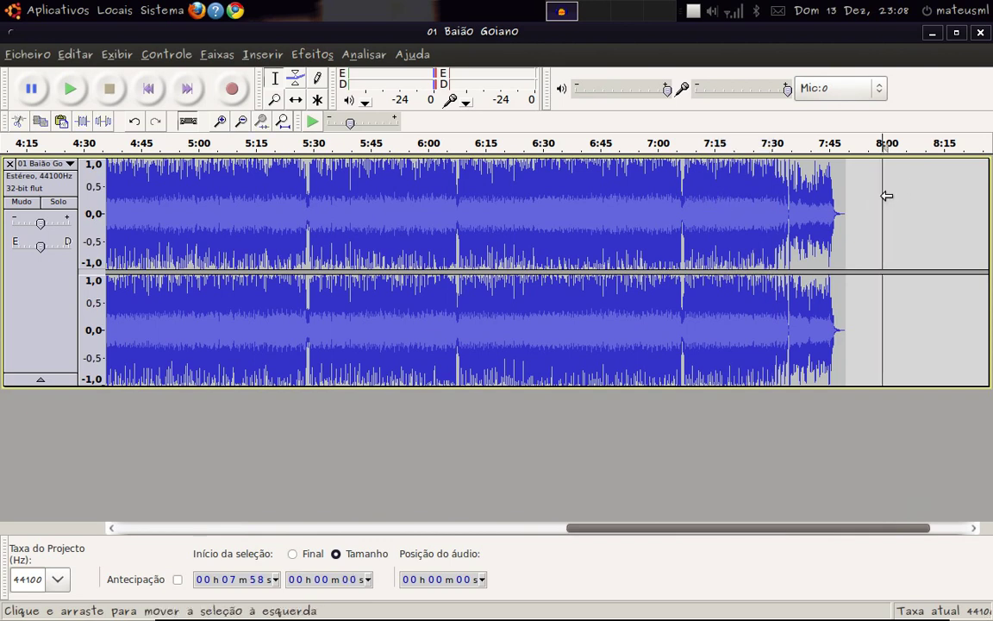
pyautogui.hotkey('ctrl', 'v')
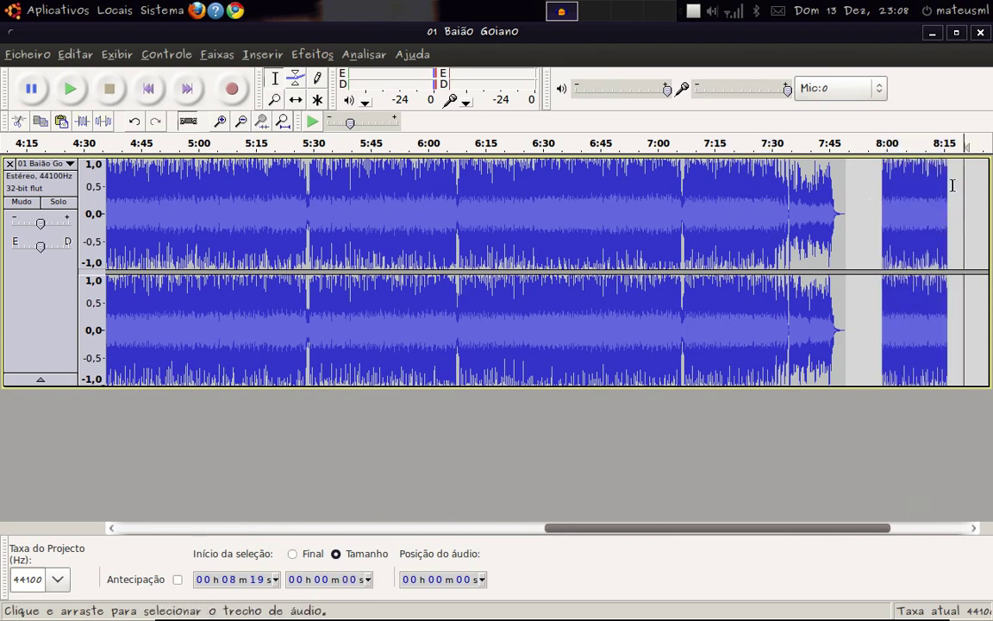
# - Apply a Fade Out to the last 8 s of the pasted passage, selected from 8:07, and remove the whole passage
pyautogui.moveTo(949, 186); pyautogui.dragTo(917, 183)
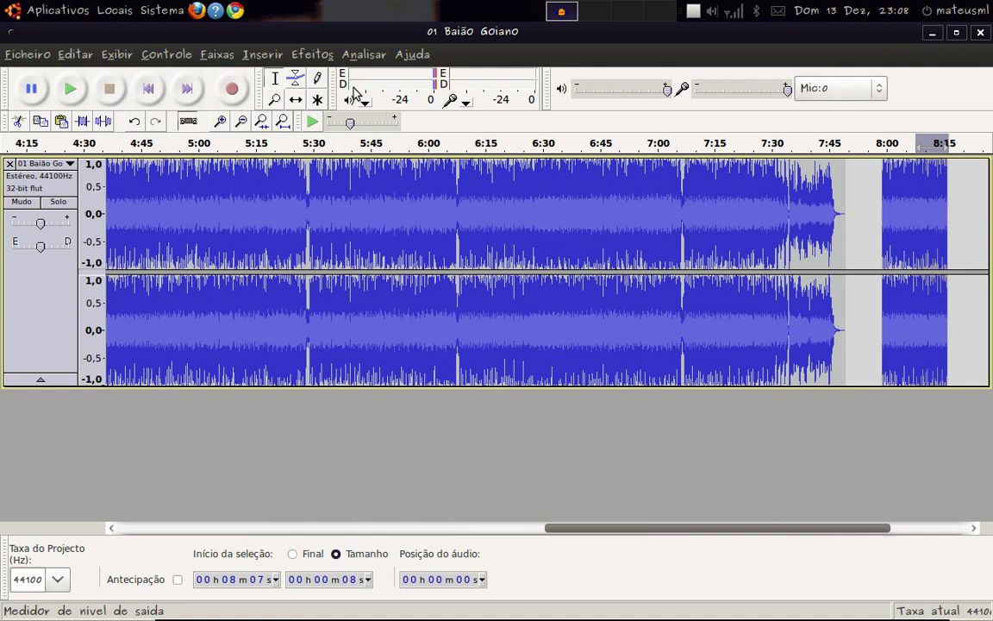
pyautogui.click(313, 54)
pyautogui.click(393, 395)
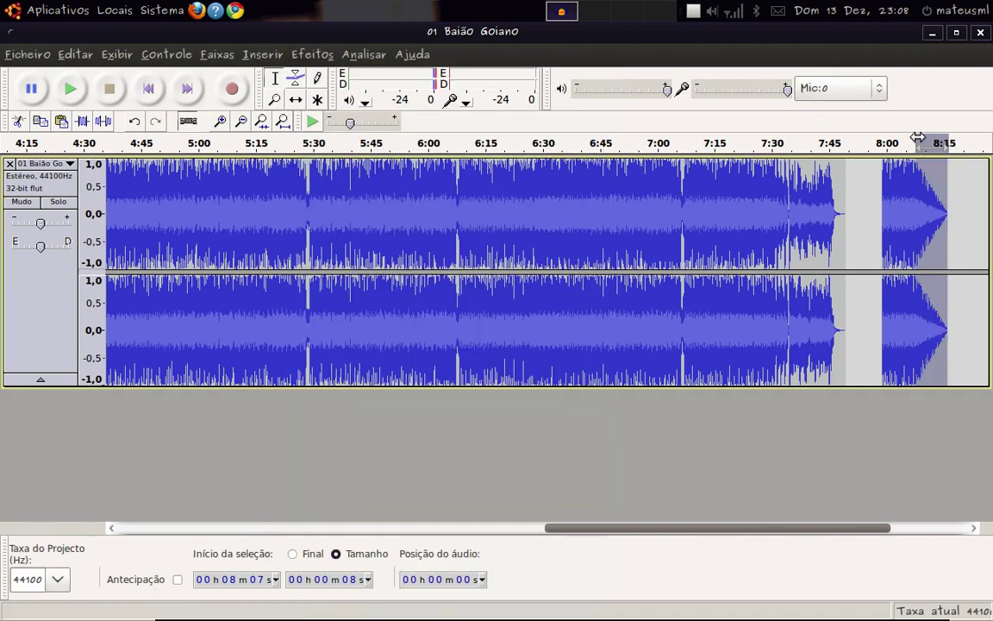
pyautogui.moveTo(944, 263); pyautogui.dragTo(878, 260)
pyautogui.press('Delete')
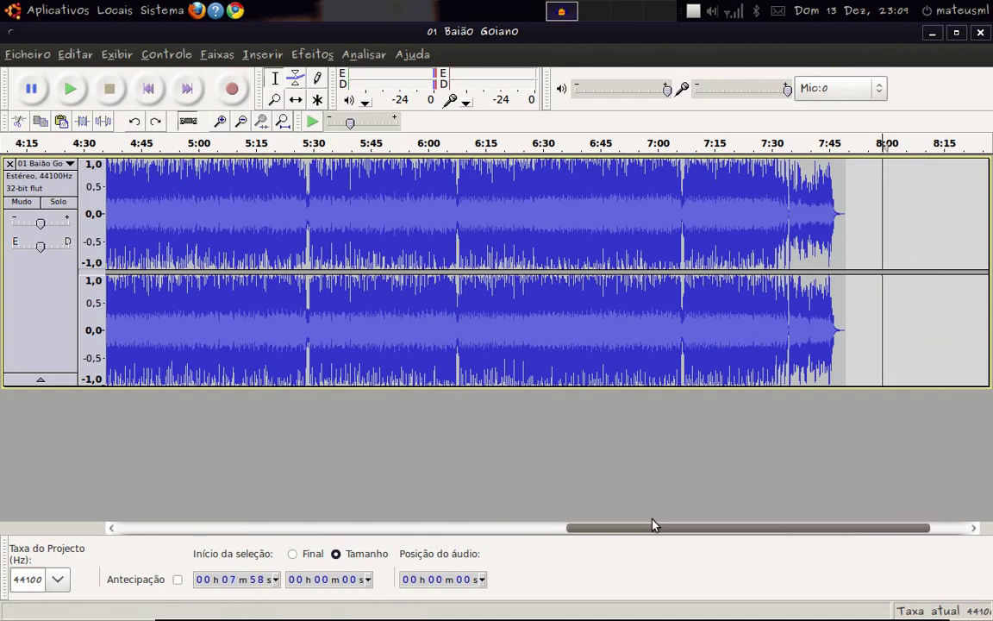
# - Select 35 s from 4:43, examine the Vocal Remover (for center-panned vocals) settings, and close them without applying the effect
pyautogui.moveTo(664, 529); pyautogui.dragTo(635, 528)
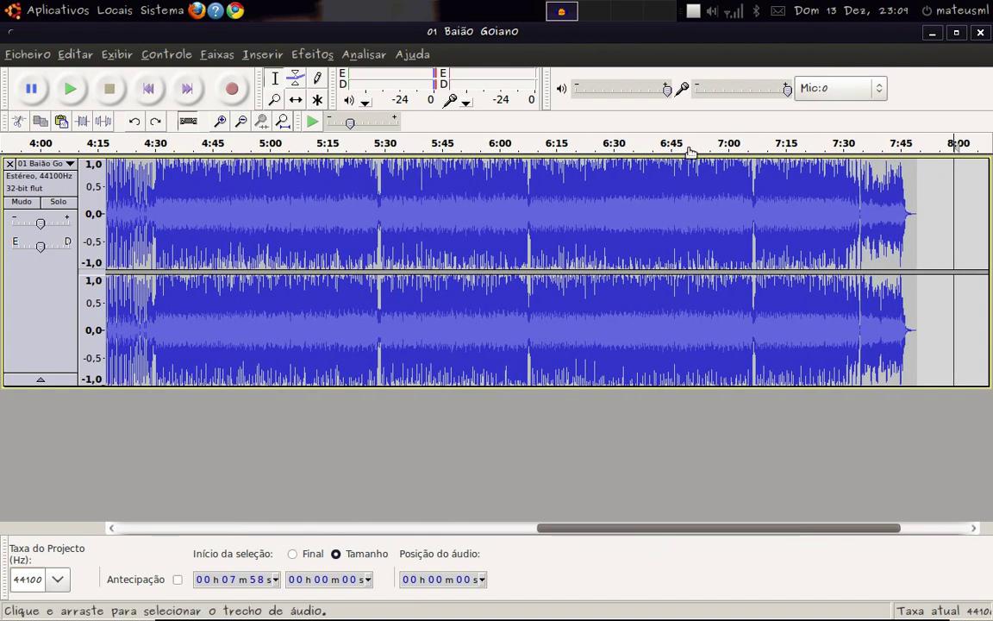
pyautogui.moveTo(304, 177); pyautogui.dragTo(341, 172)
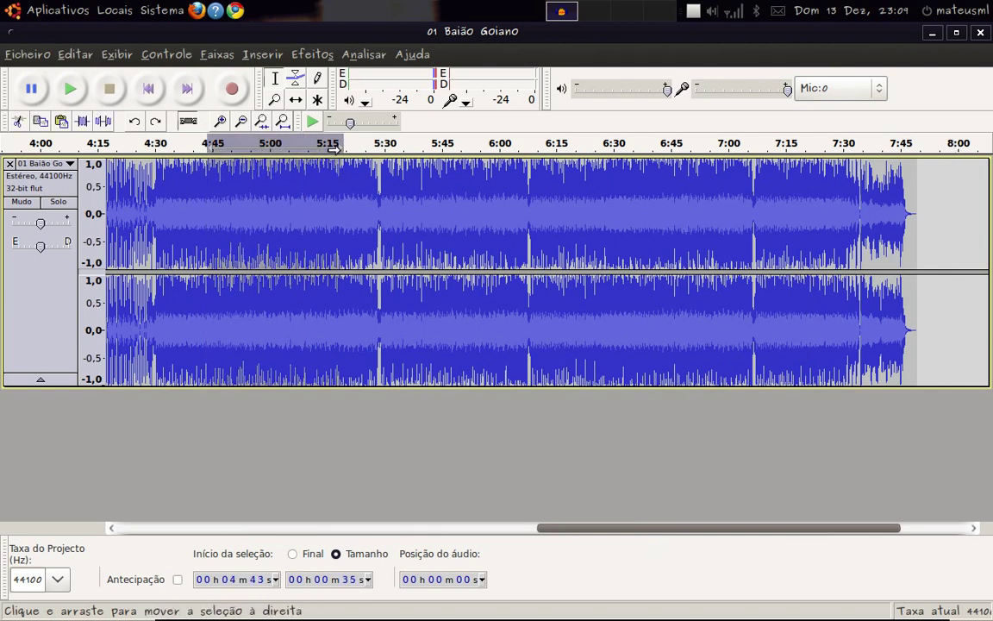
pyautogui.click(314, 54)
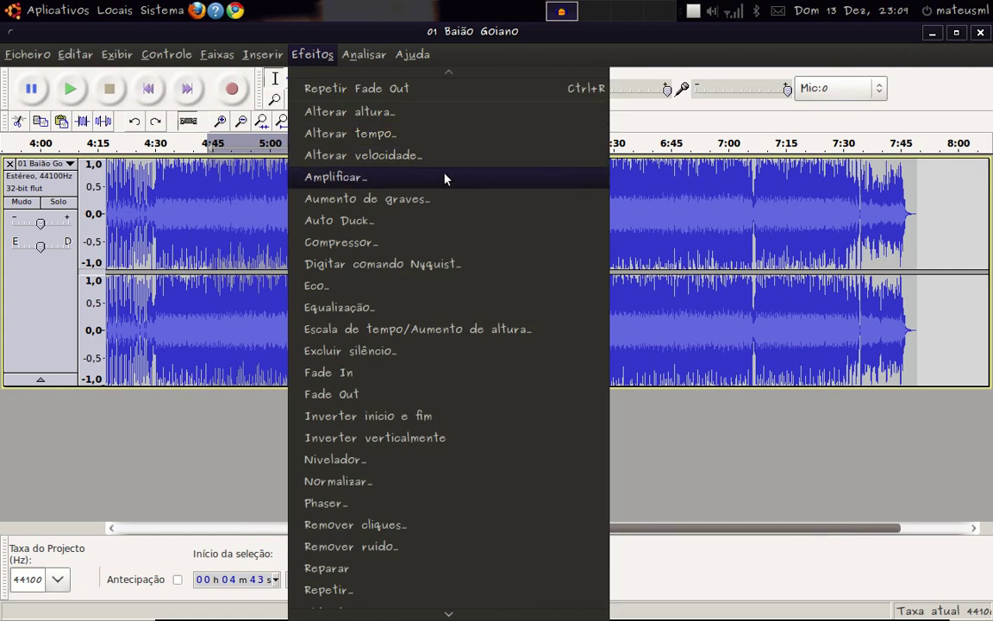
pyautogui.moveTo(481, 611)
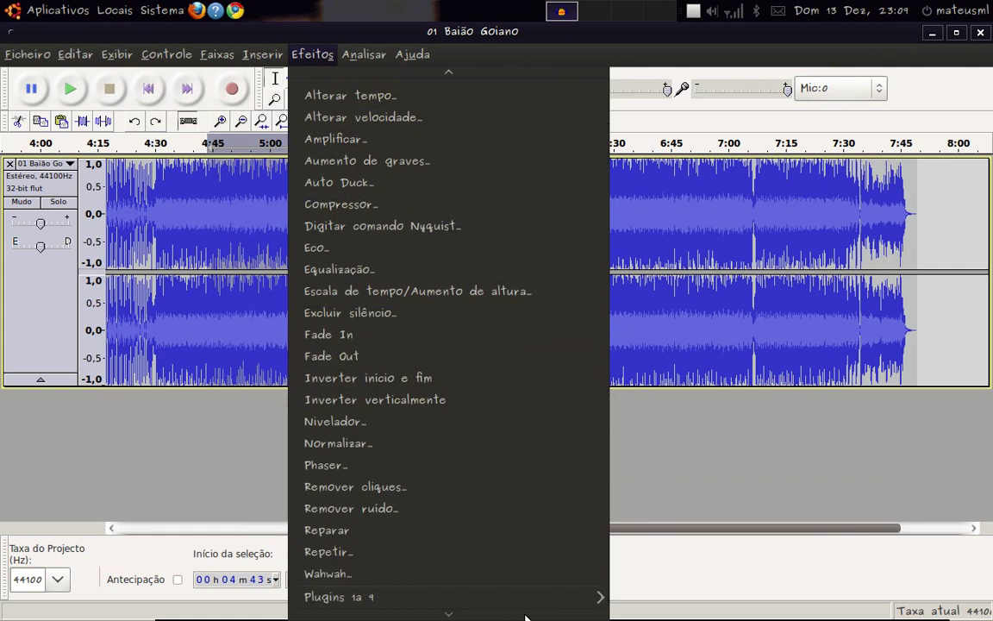
pyautogui.moveTo(562, 601)
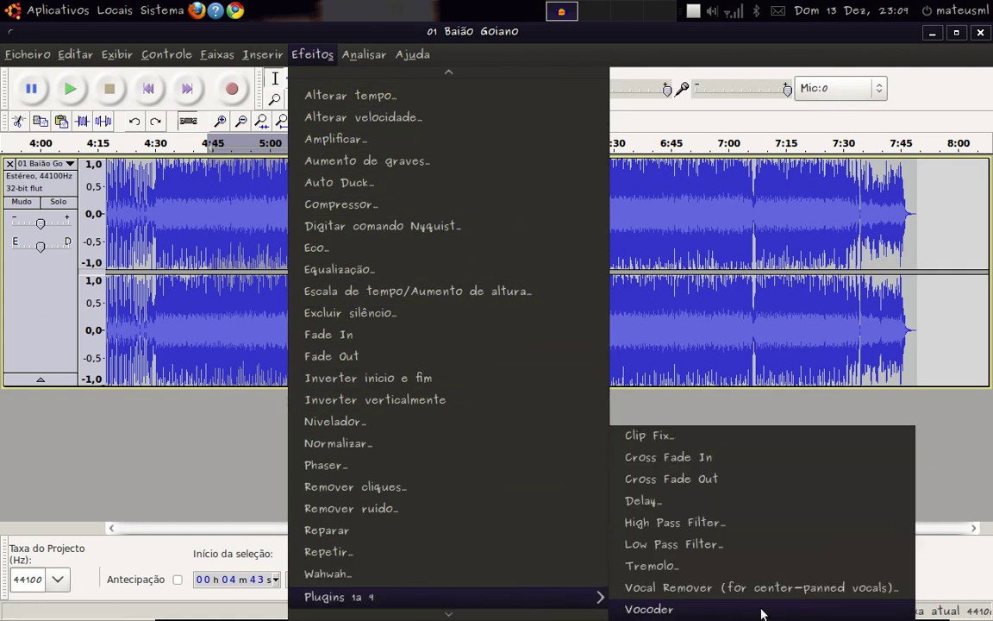
pyautogui.click(802, 588)
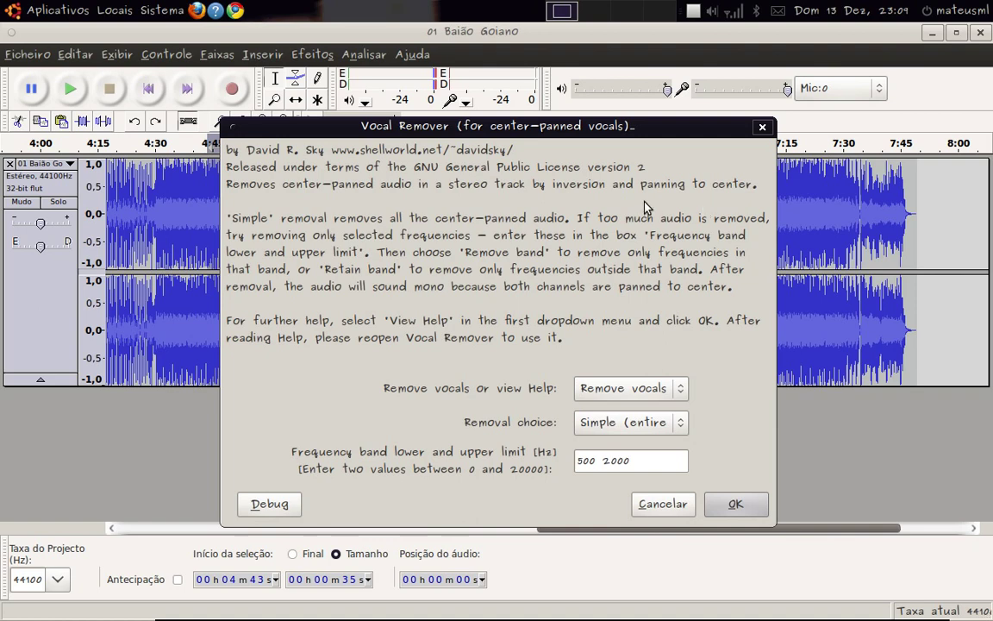
pyautogui.click(762, 128)
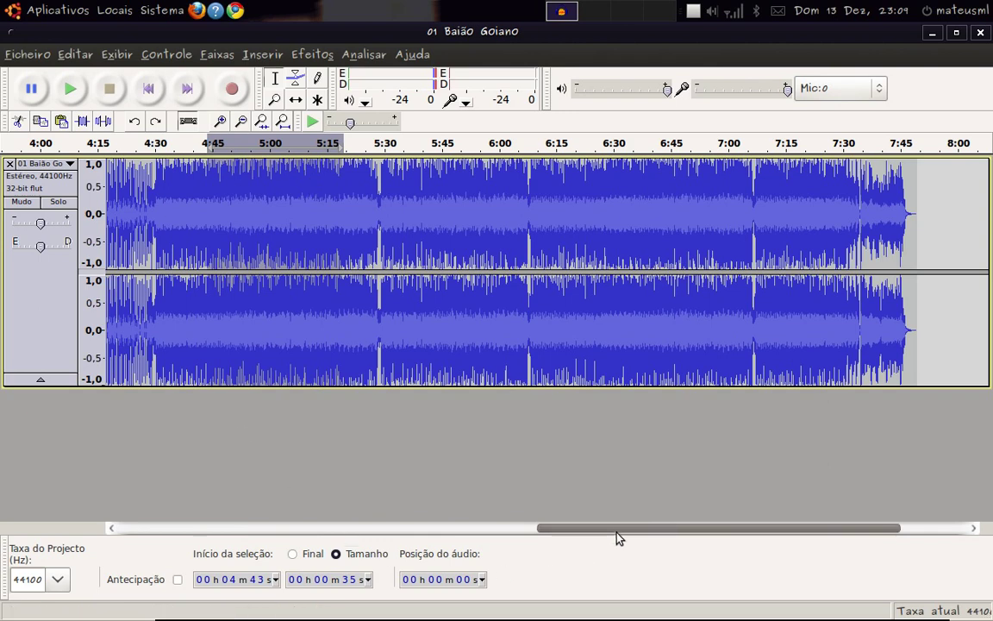
# - Examine sections of the original song by marking the first 5 s, 21 s from 0:29, 21 s from 0:46 and 18 s from 1:27
pyautogui.moveTo(615, 529); pyautogui.dragTo(31, 528)
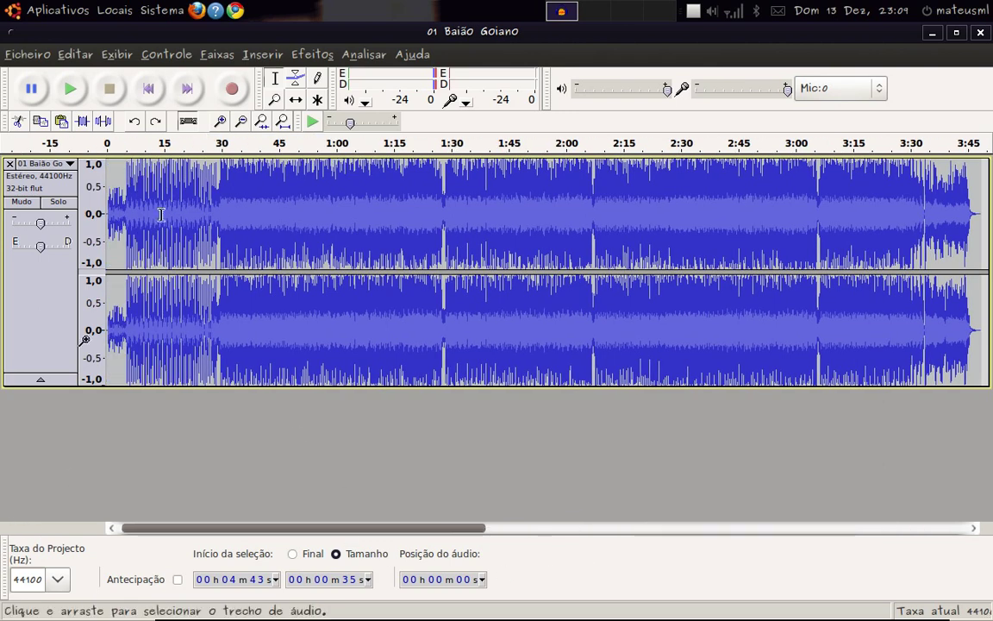
pyautogui.moveTo(126, 182); pyautogui.dragTo(96, 173)
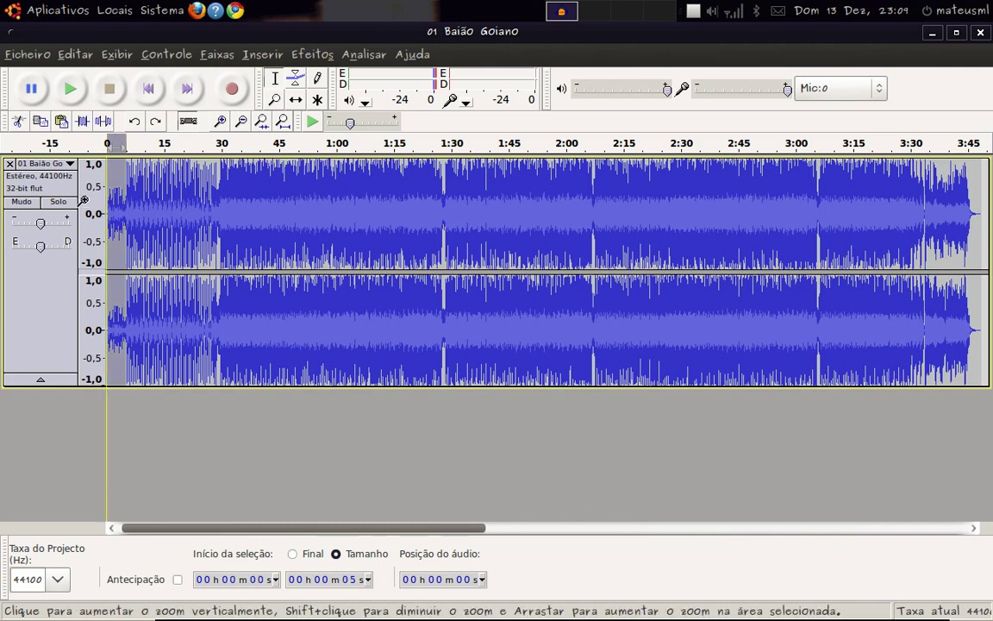
pyautogui.click(143, 172)
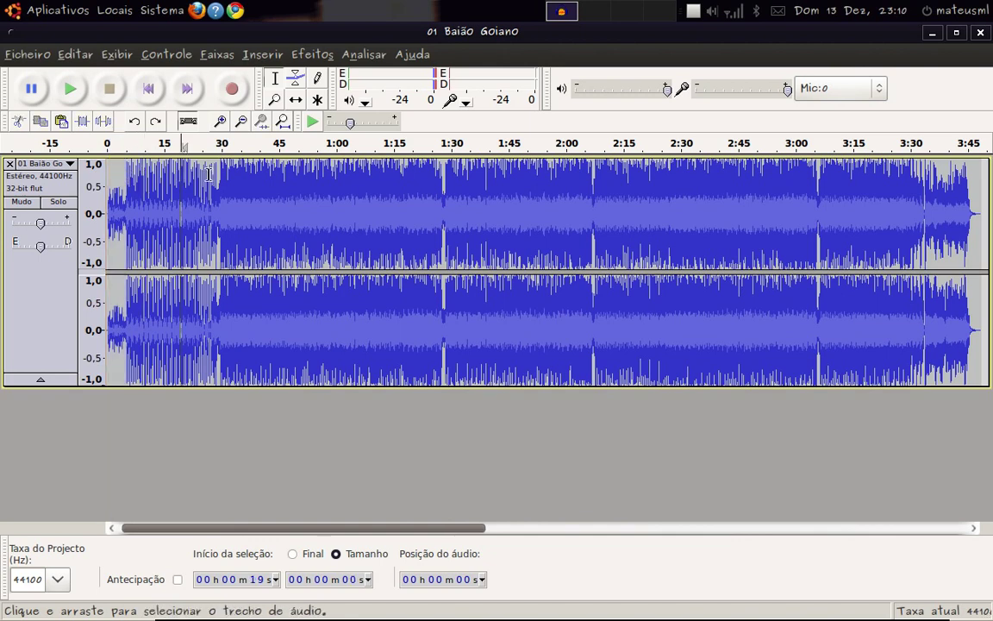
pyautogui.click(217, 175)
pyautogui.moveTo(219, 175); pyautogui.dragTo(287, 174)
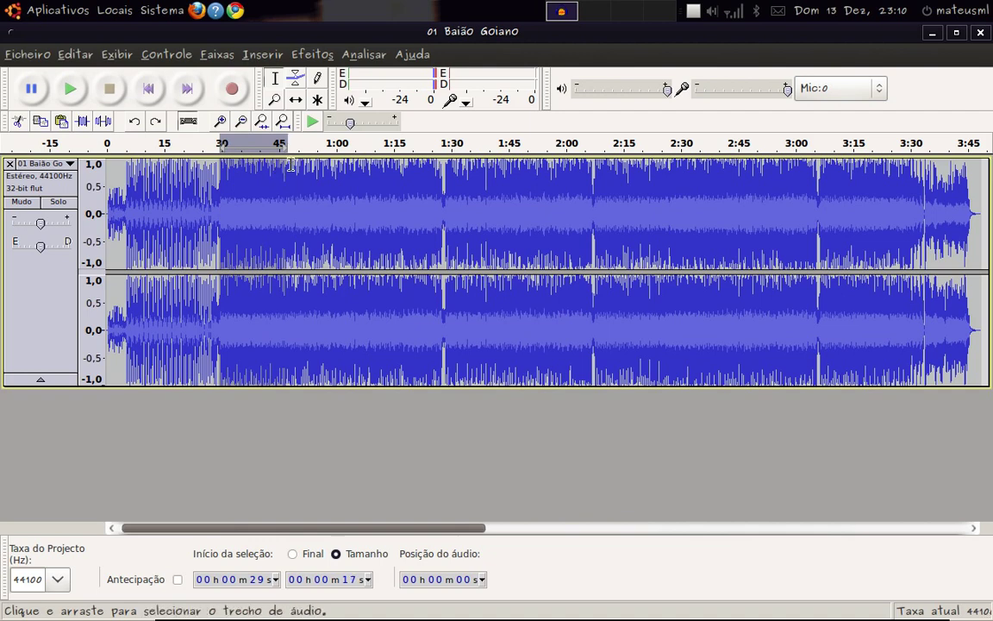
pyautogui.moveTo(281, 163); pyautogui.dragTo(298, 164)
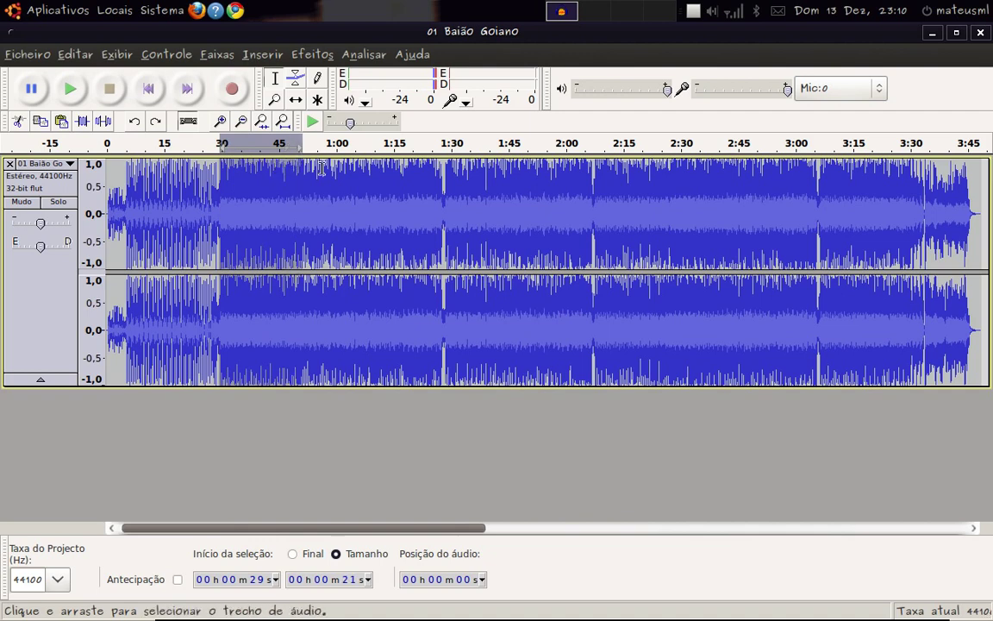
pyautogui.click(328, 174)
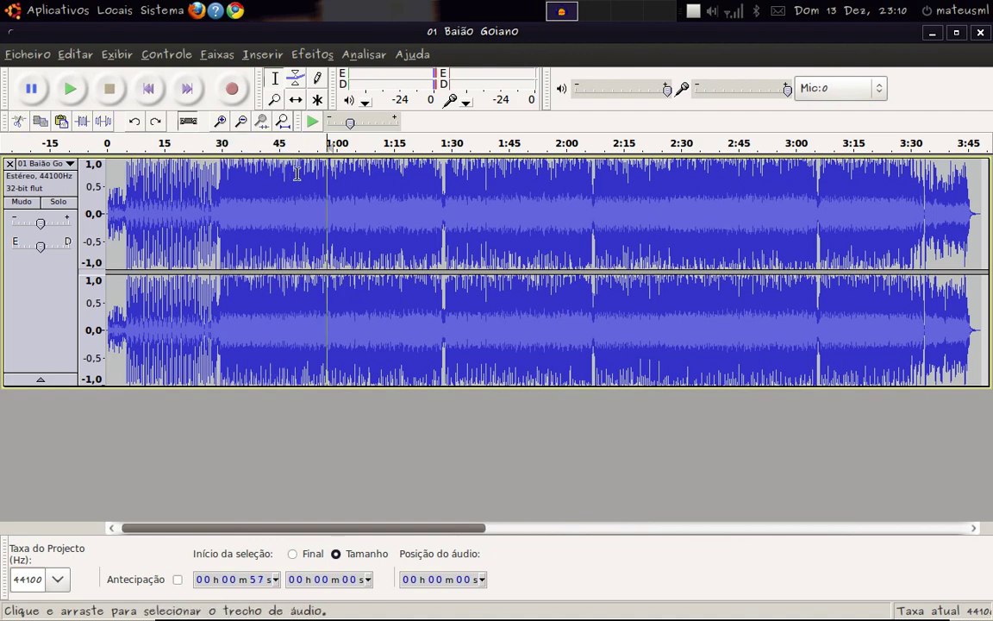
pyautogui.click(444, 162)
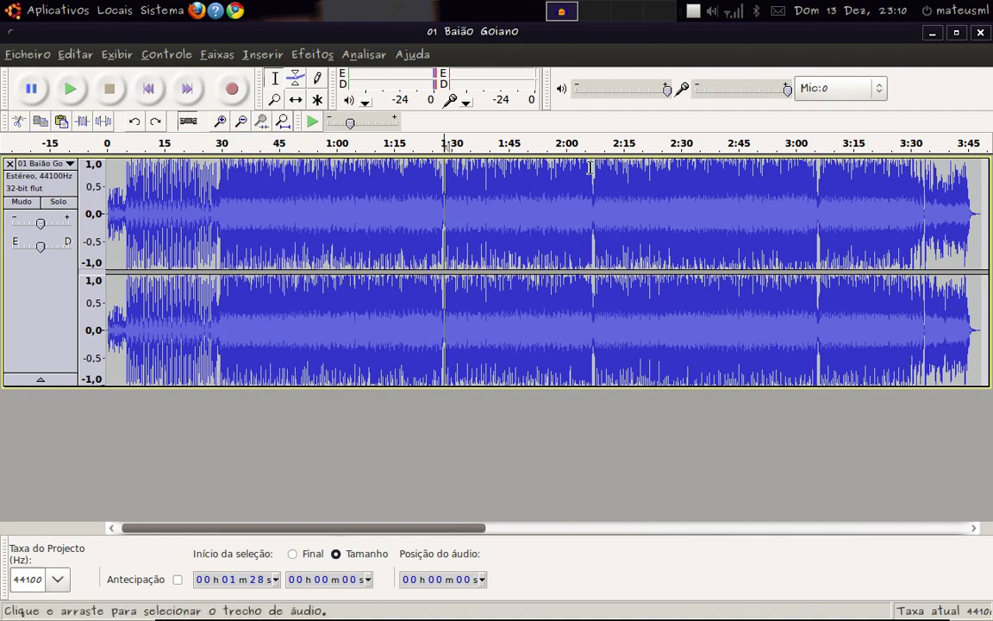
pyautogui.moveTo(284, 161); pyautogui.dragTo(368, 177)
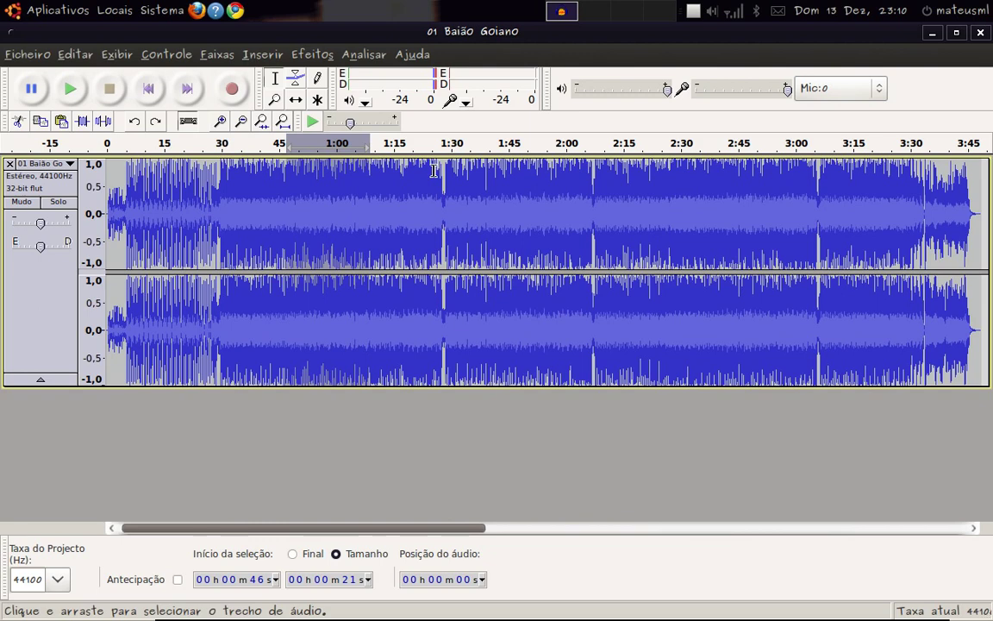
pyautogui.click(122, 186)
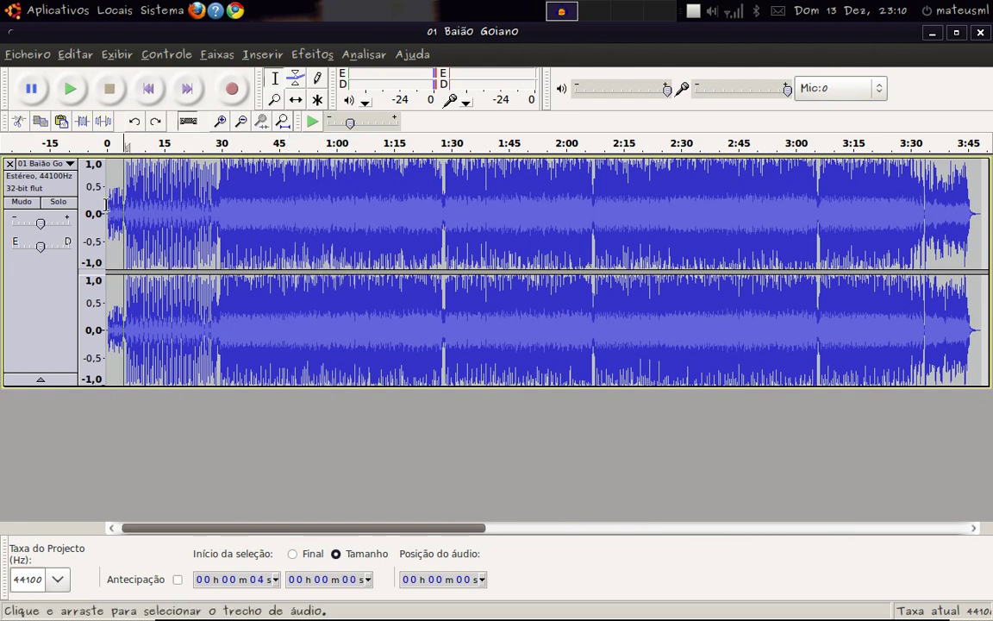
pyautogui.keyDown('shift'); pyautogui.click(107, 204); pyautogui.keyUp('shift')
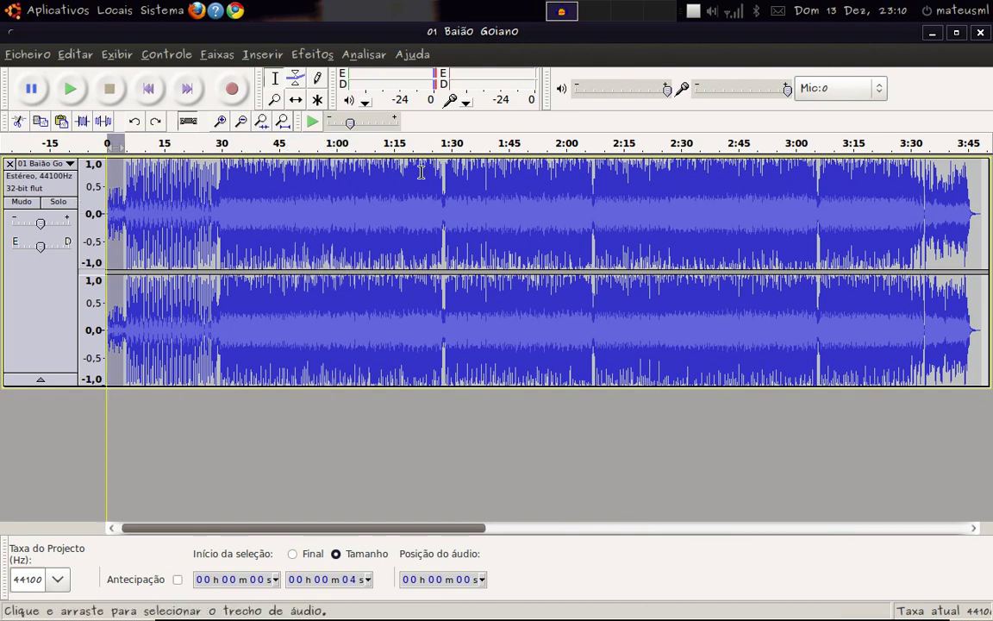
pyautogui.moveTo(442, 174); pyautogui.dragTo(509, 183)
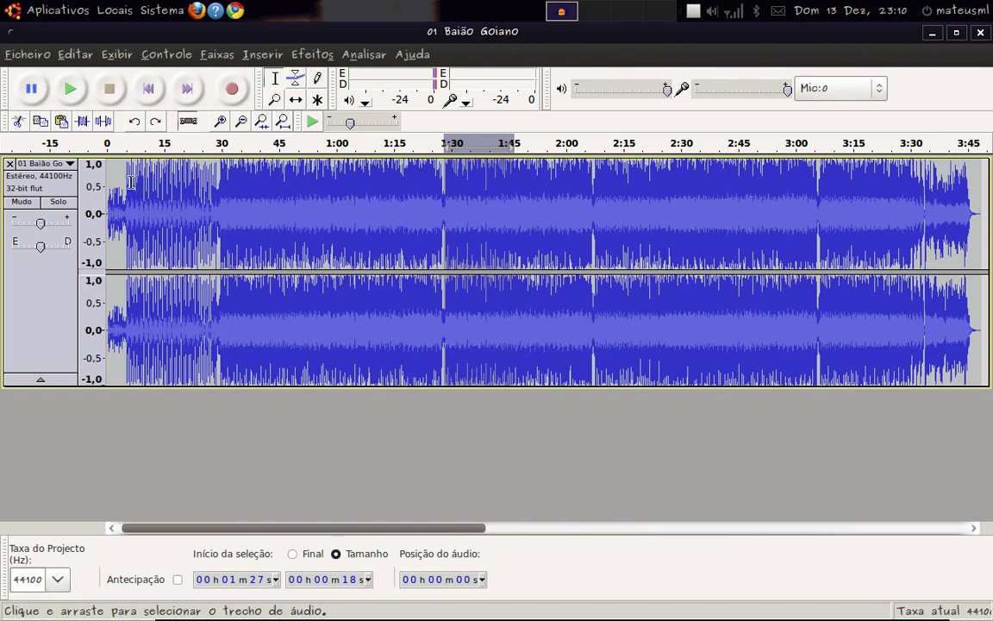
# - Reverse the first 1 min 42 s of the song with Inverter inicio e fim, and undo the reversal
pyautogui.moveTo(107, 187); pyautogui.dragTo(496, 190)
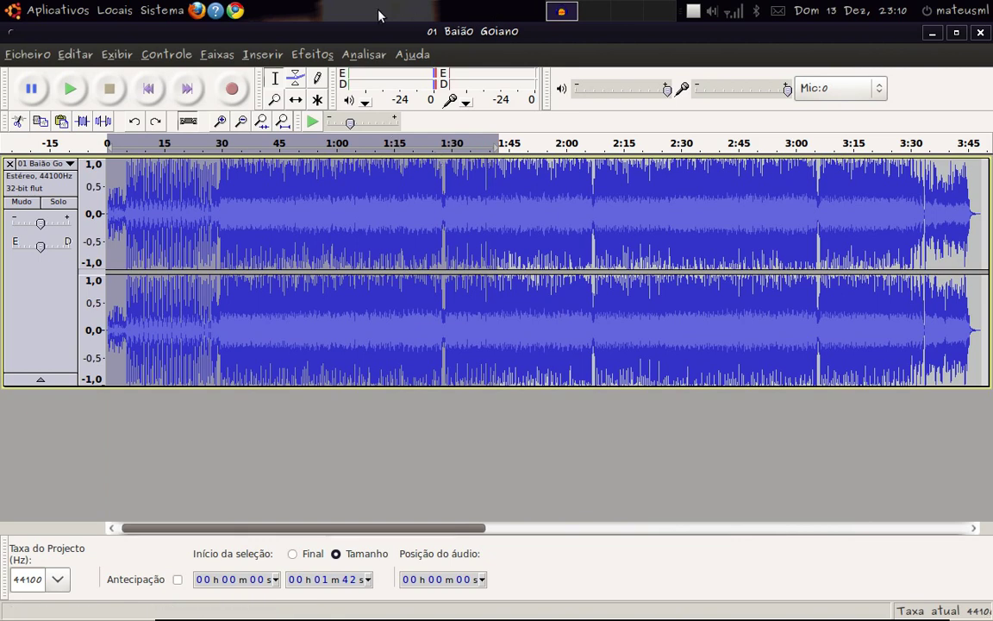
pyautogui.click(321, 55)
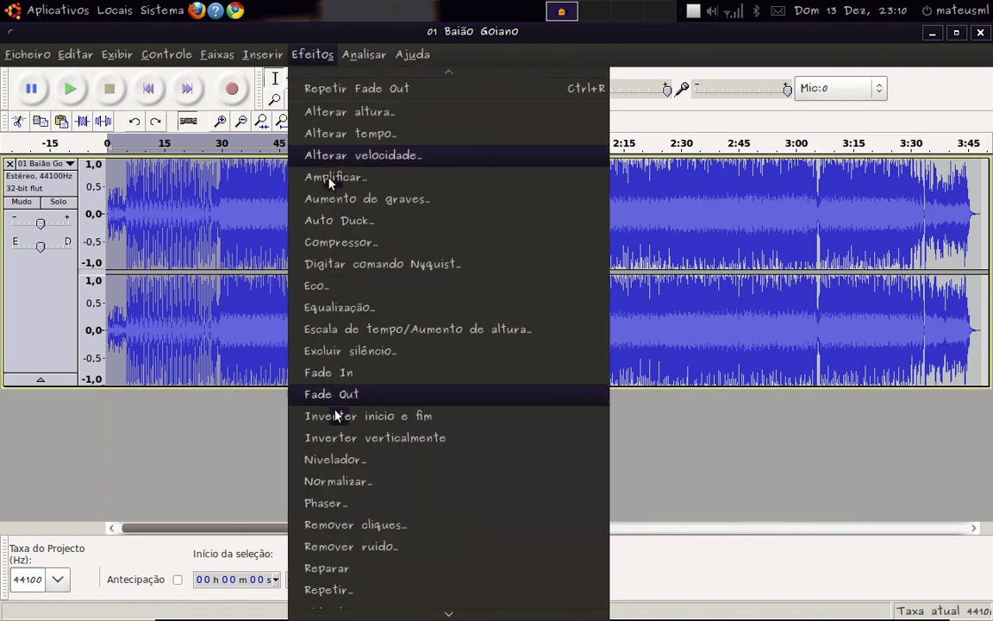
pyautogui.moveTo(407, 598)
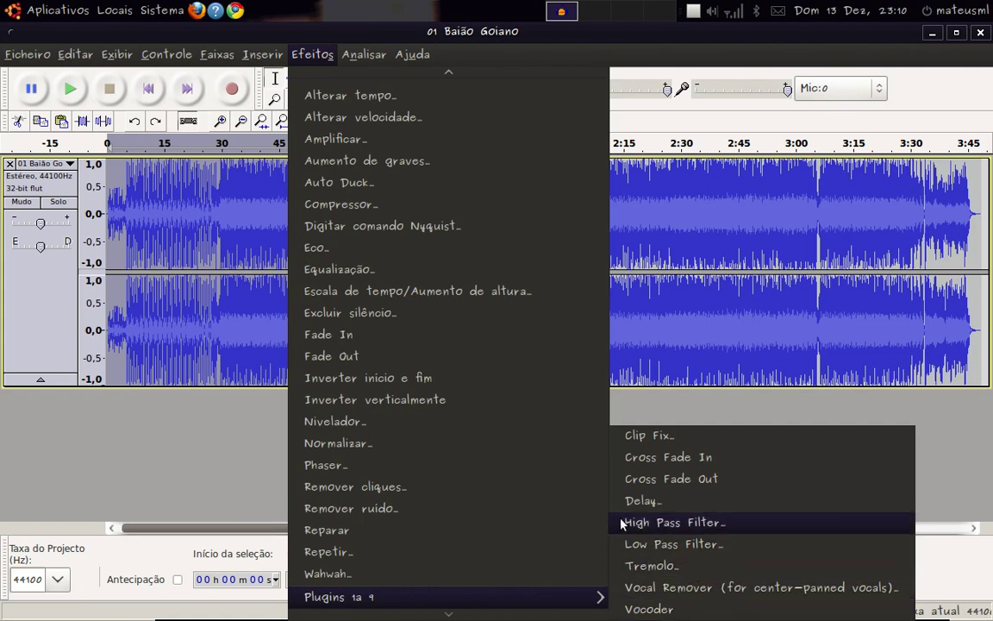
pyautogui.click(450, 379)
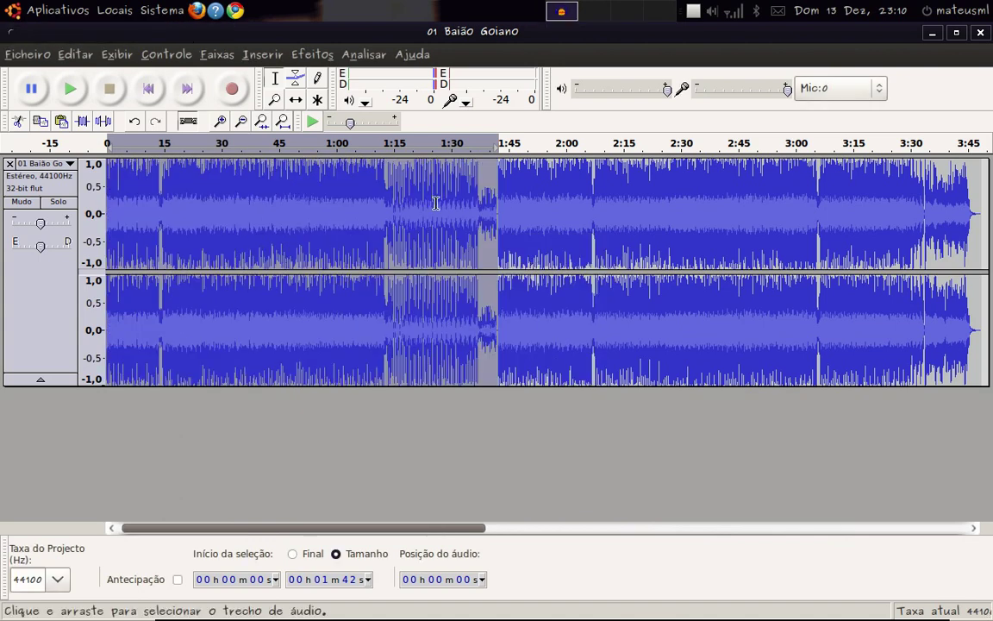
pyautogui.hotkey('ctrl', 'z')
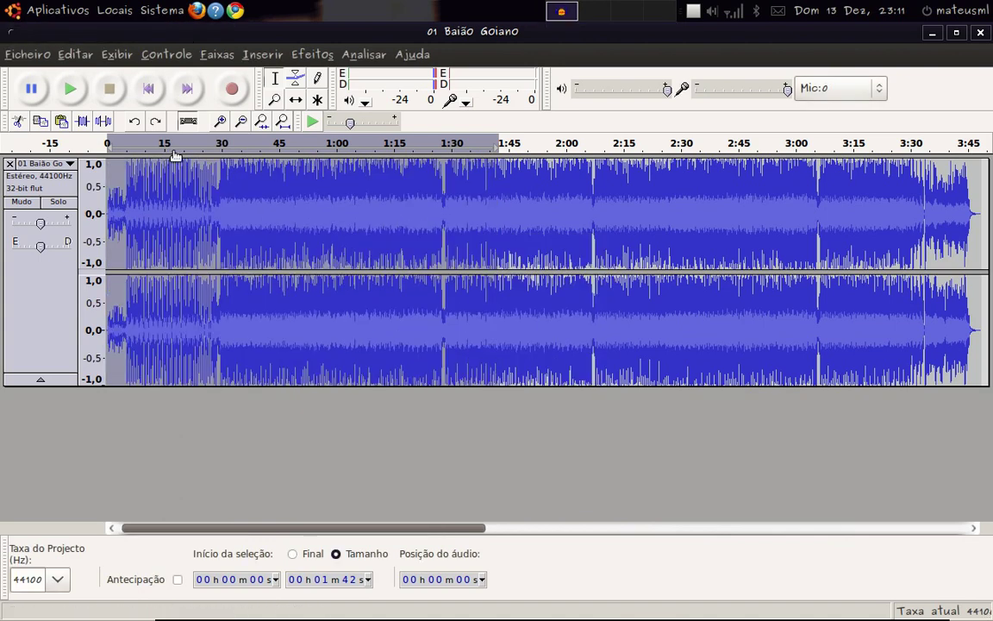
# - Replace the 16-second passage starting at 1:00 with 16 s of generated silence
pyautogui.click(457, 206)
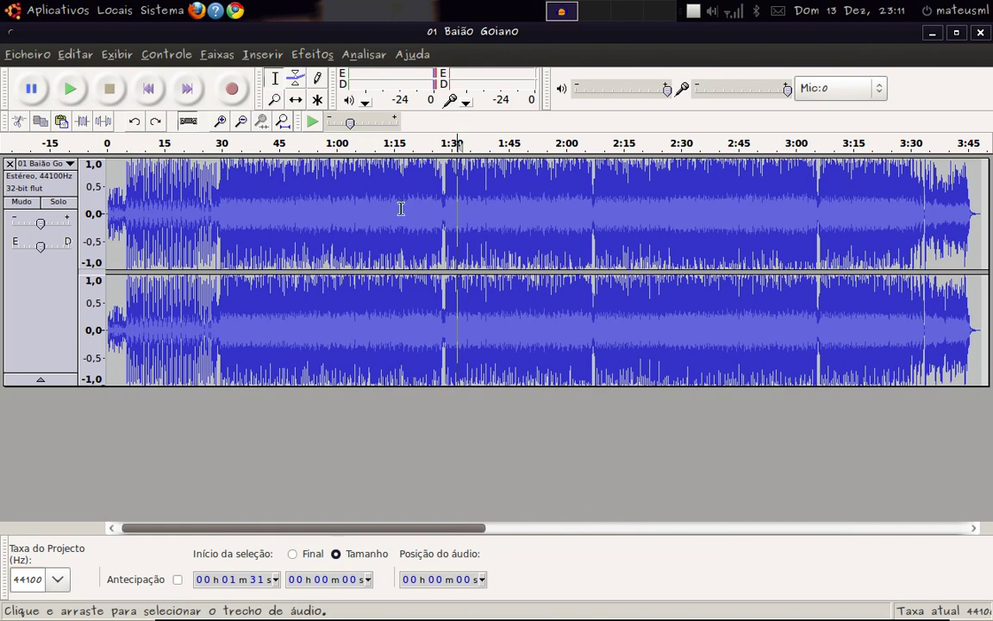
pyautogui.moveTo(399, 206); pyautogui.dragTo(337, 208)
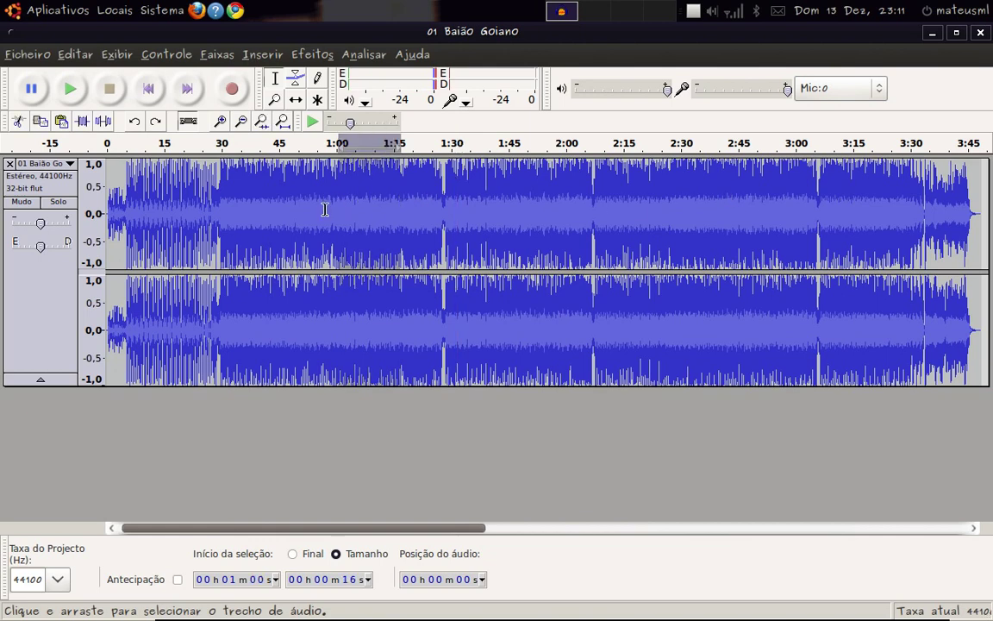
pyautogui.click(276, 54)
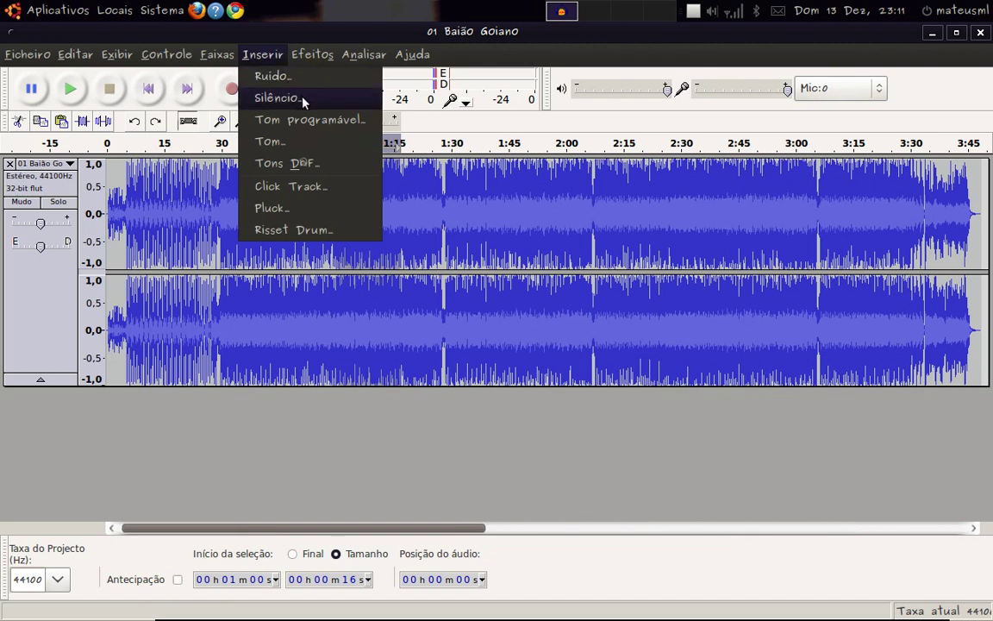
pyautogui.click(272, 97)
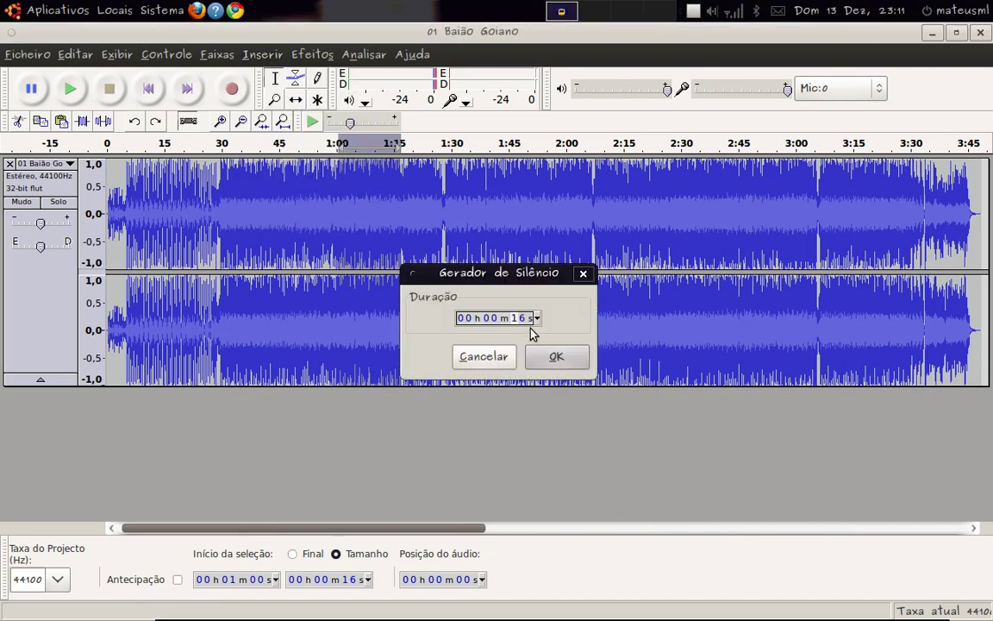
pyautogui.click(559, 362)
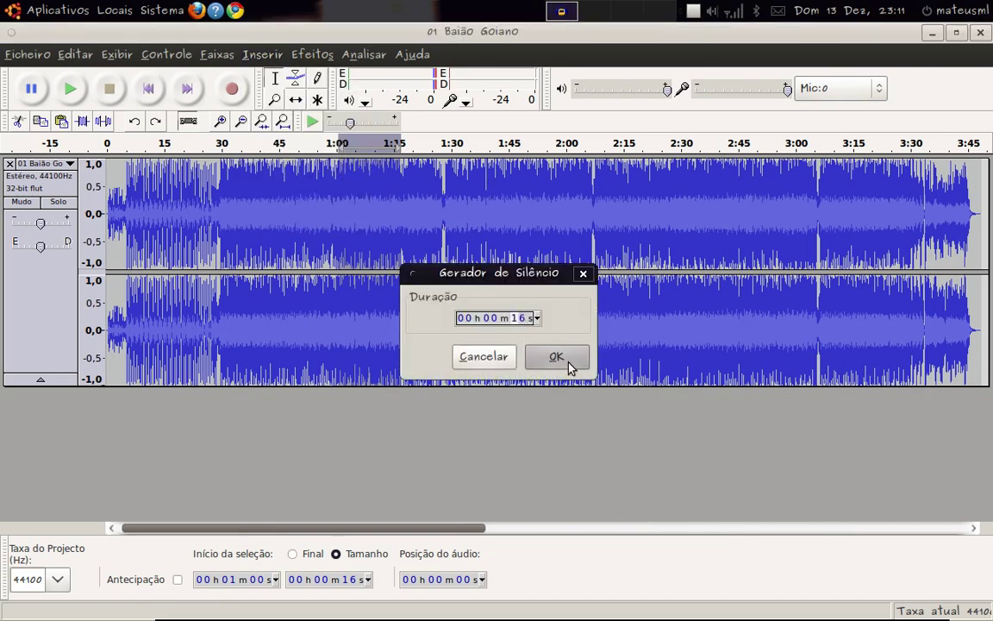
pyautogui.click(394, 210)
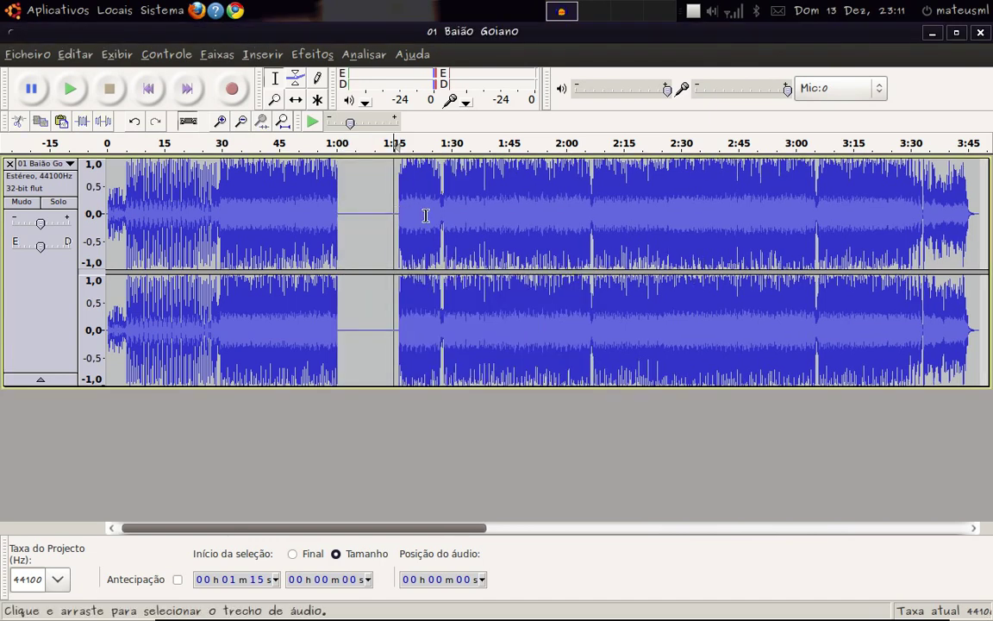
# - Undo the generated silence at 1:00 and review the available effects and analysis commands without applying any
pyautogui.hotkey('ctrl', 'z')
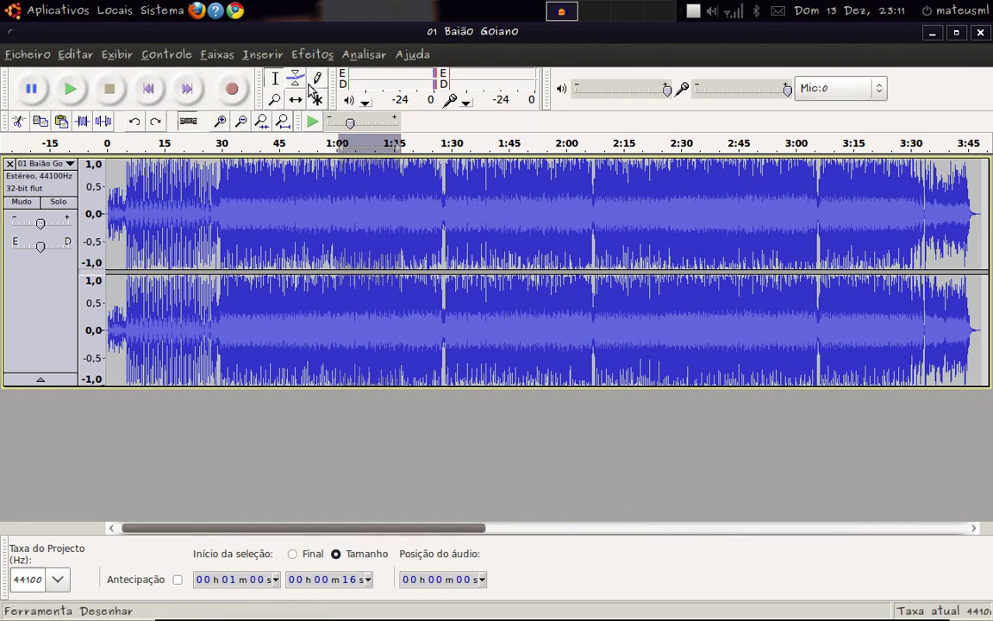
pyautogui.click(326, 57)
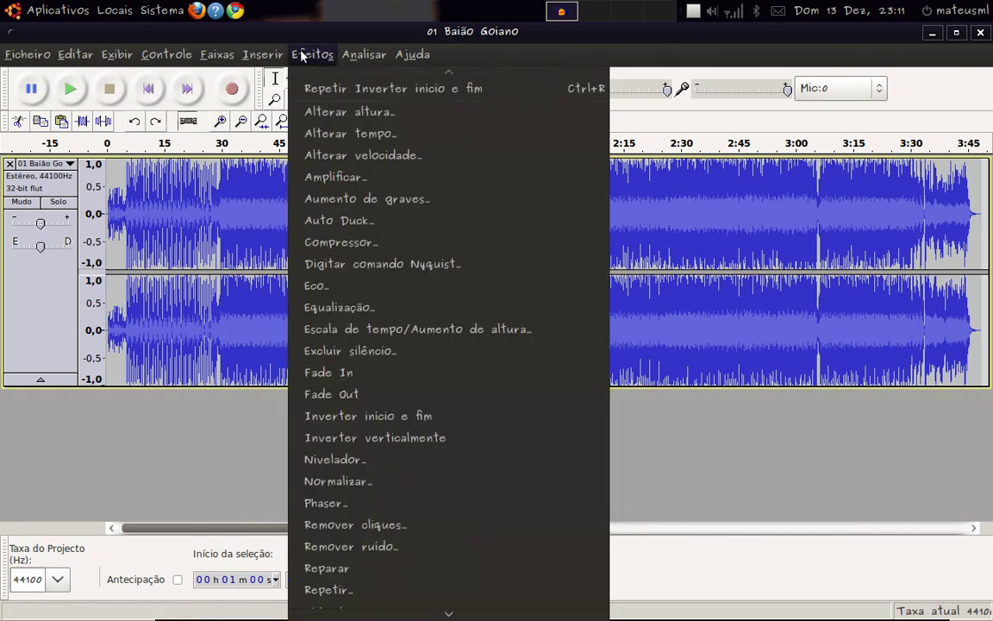
pyautogui.moveTo(364, 54)
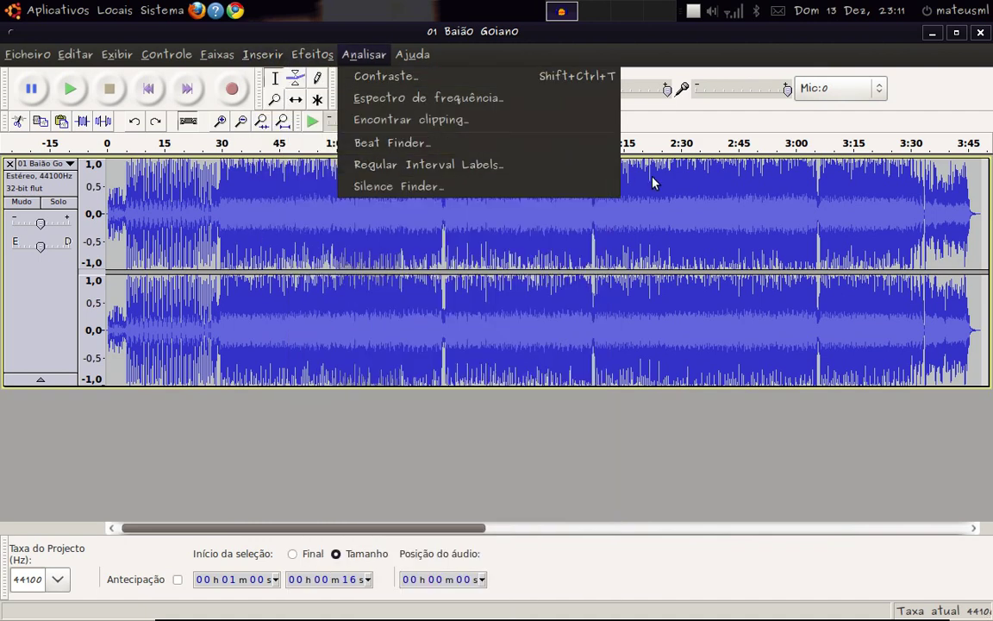
pyautogui.click(729, 243)
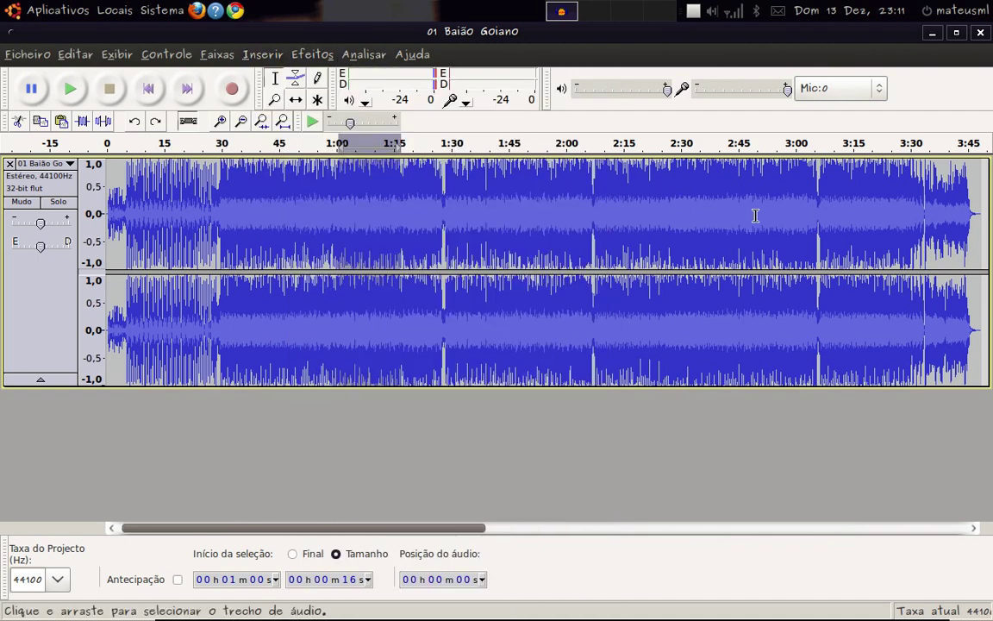
# - Mark 17 s from 1:38 and 30 s from 0:42 in the song, and place the cursor at 0:55
pyautogui.click(566, 183)
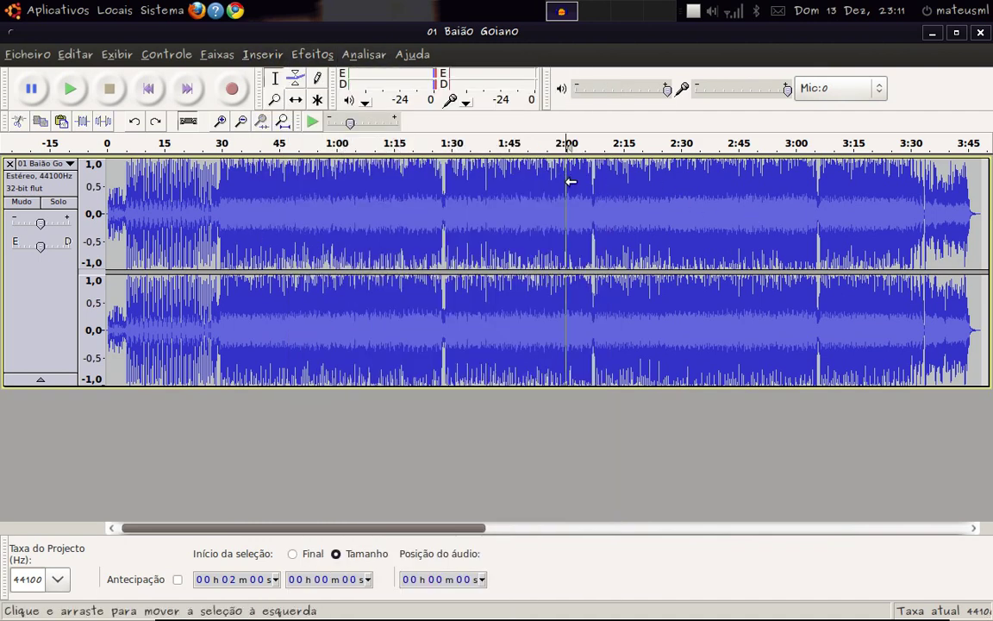
pyautogui.moveTo(547, 182); pyautogui.dragTo(483, 172)
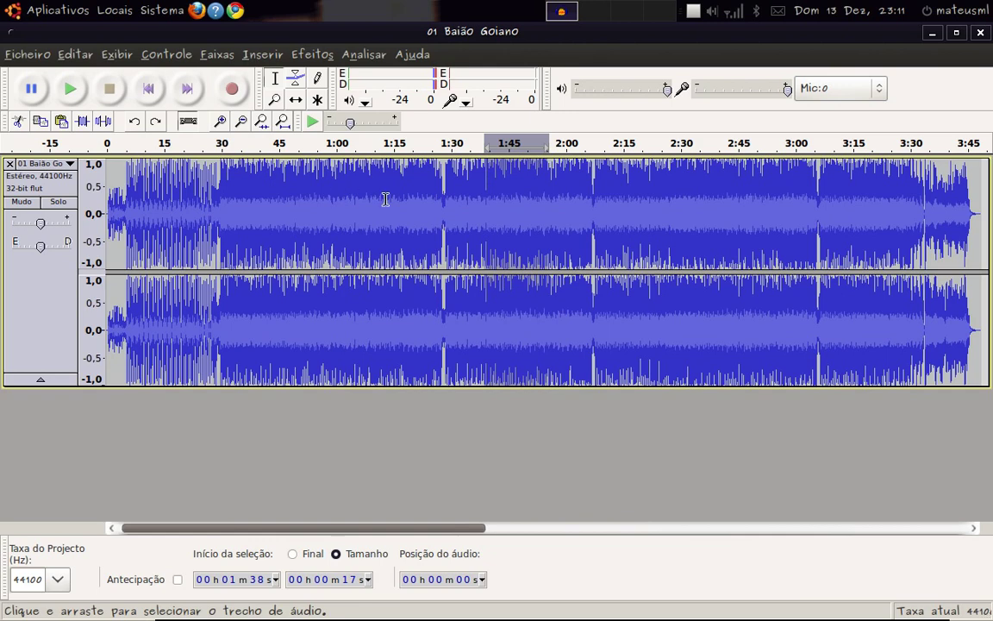
pyautogui.moveTo(384, 199); pyautogui.dragTo(270, 190)
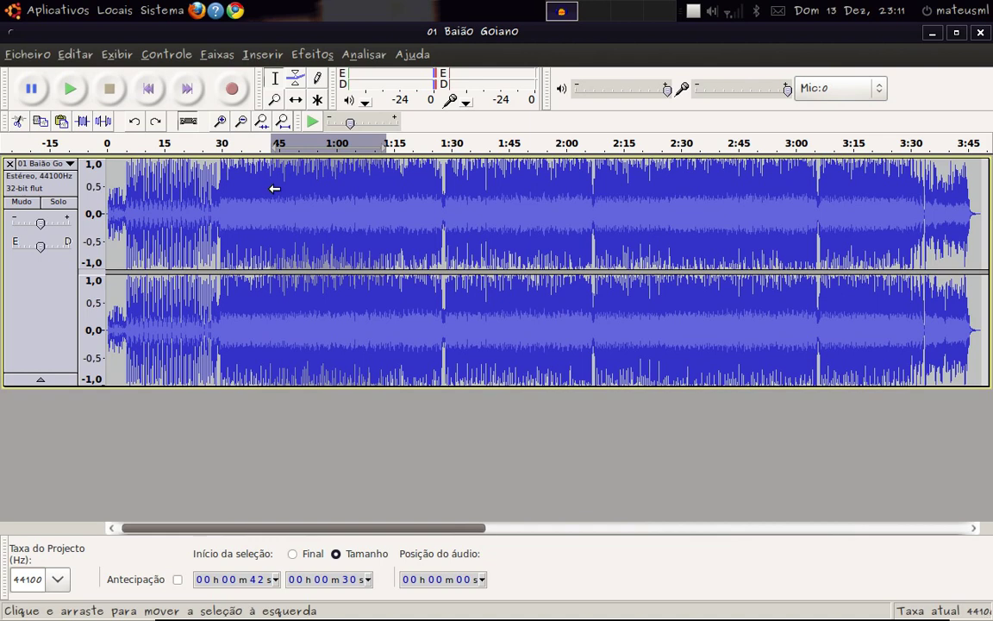
pyautogui.click(321, 194)
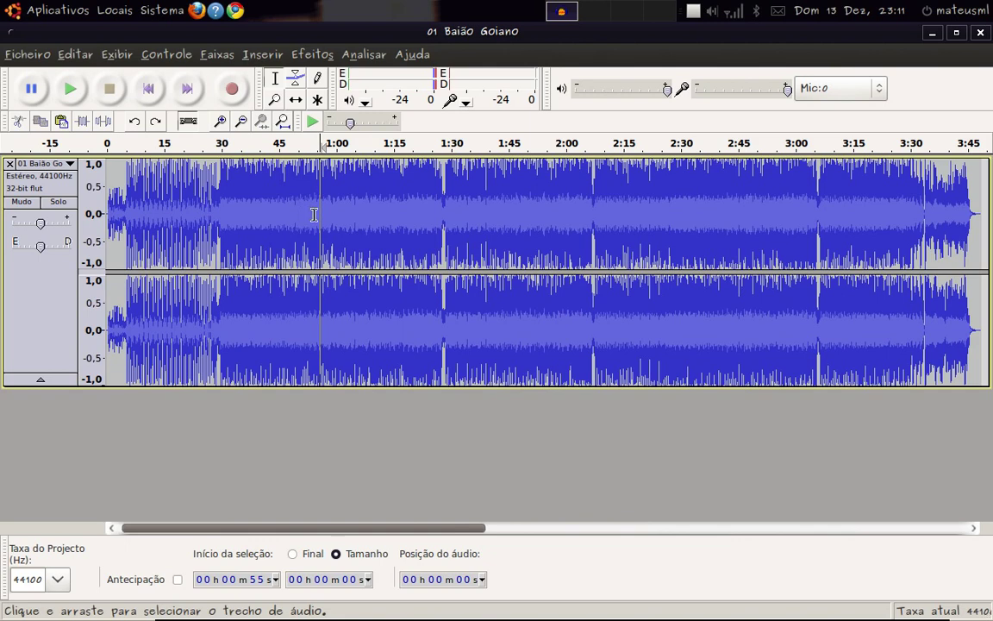